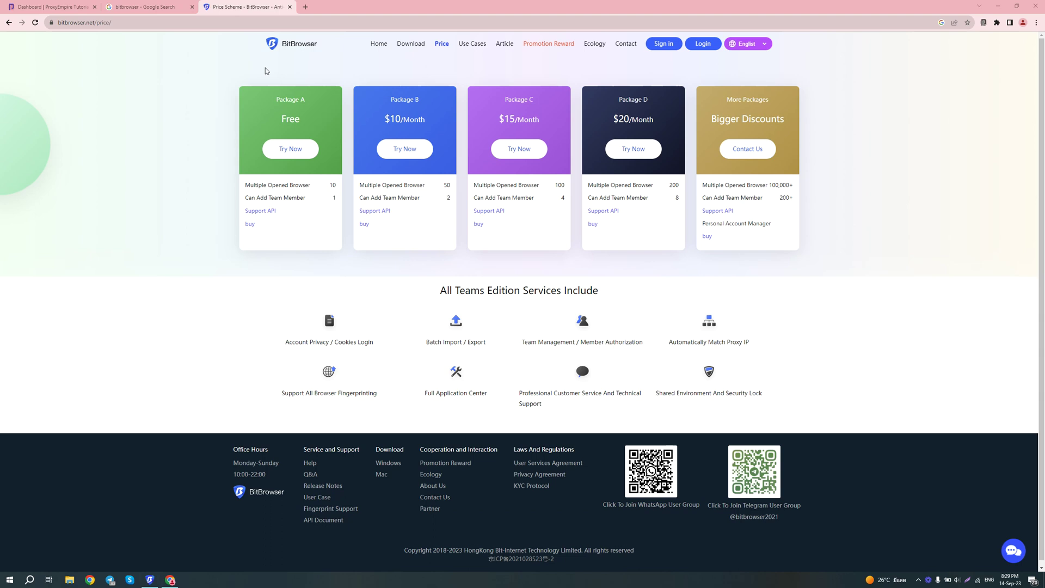
Step: Open the BitBrowser homepage in a new tab and dismiss its discount announcement
right_click(287, 44)
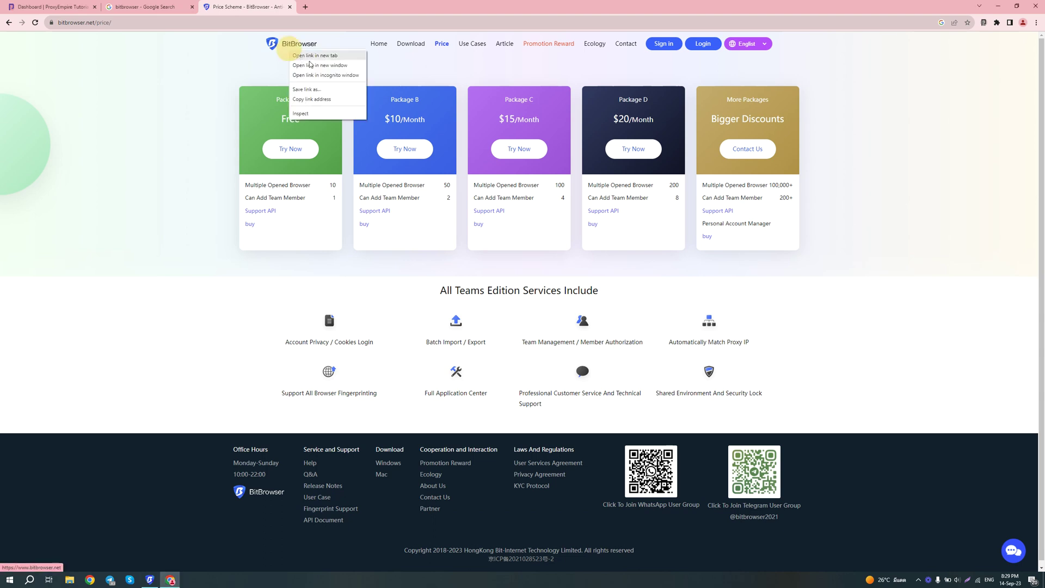
left_click(302, 51)
left_click(319, 5)
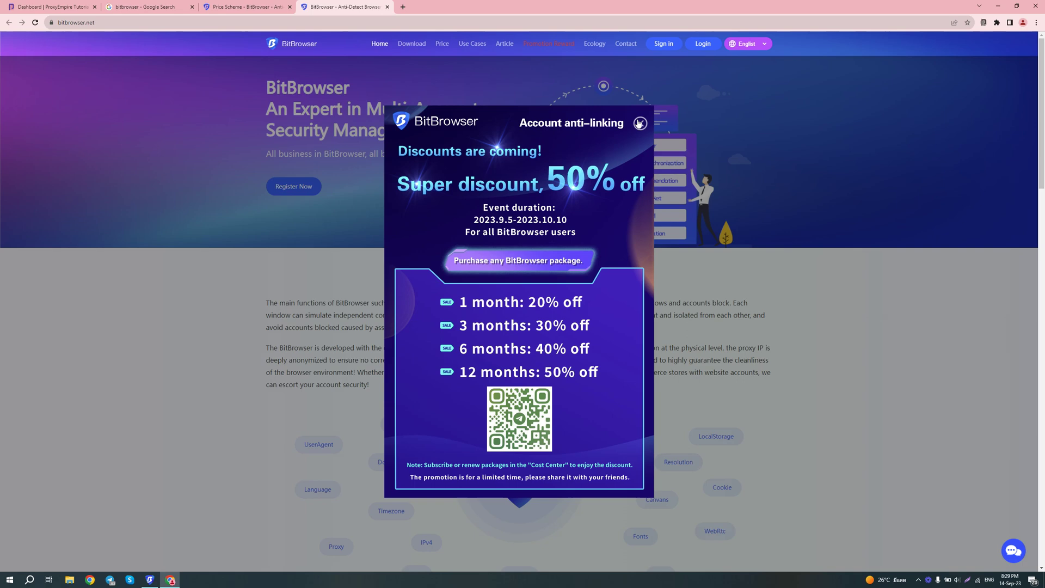
left_click(640, 123)
Step: Return to the zoomed-in pricing page and launch the BitBrowser desktop app
left_click(270, 4)
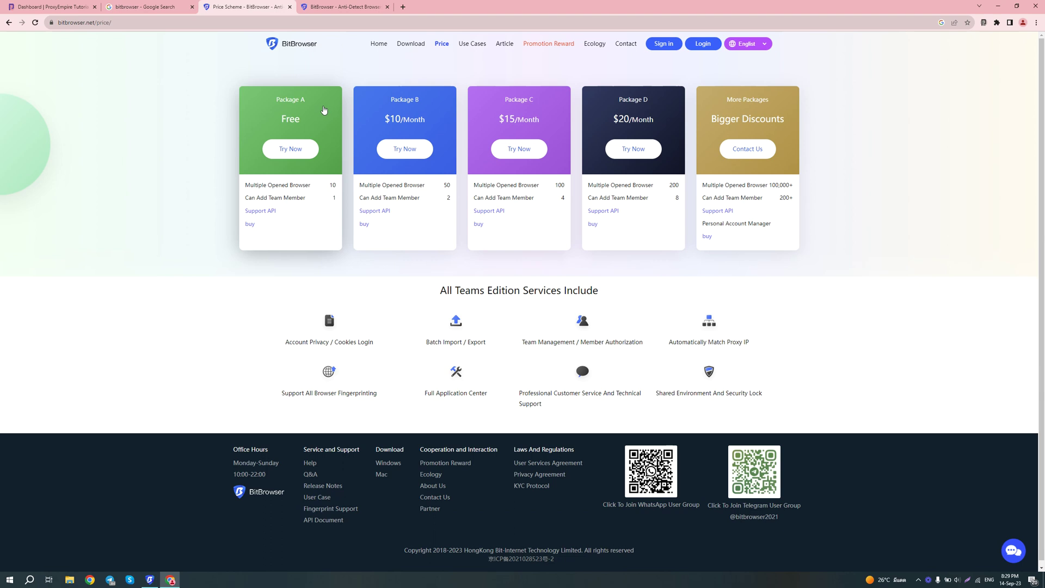
key("ctrl+plus")
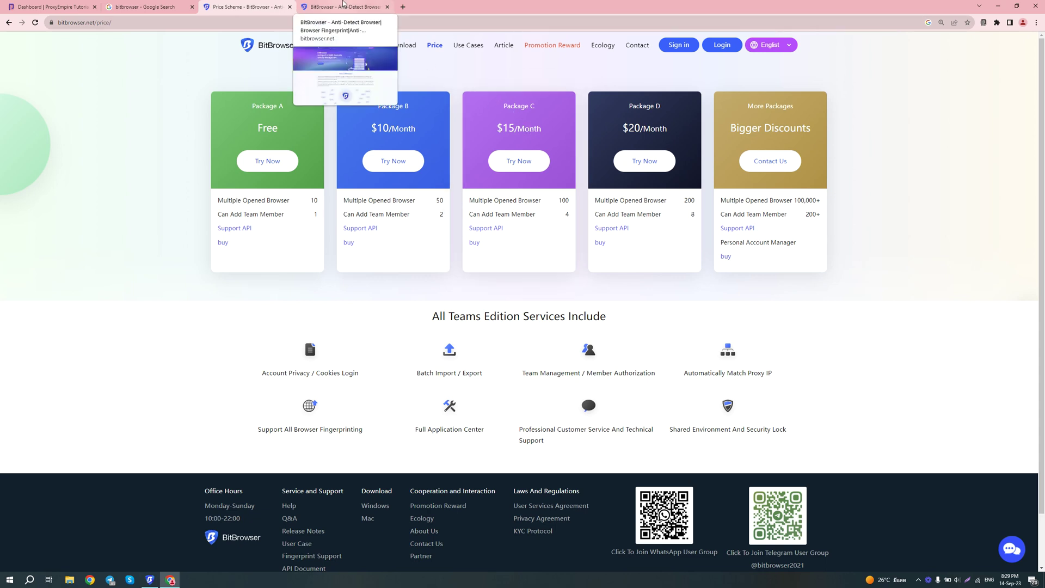
left_click(155, 577)
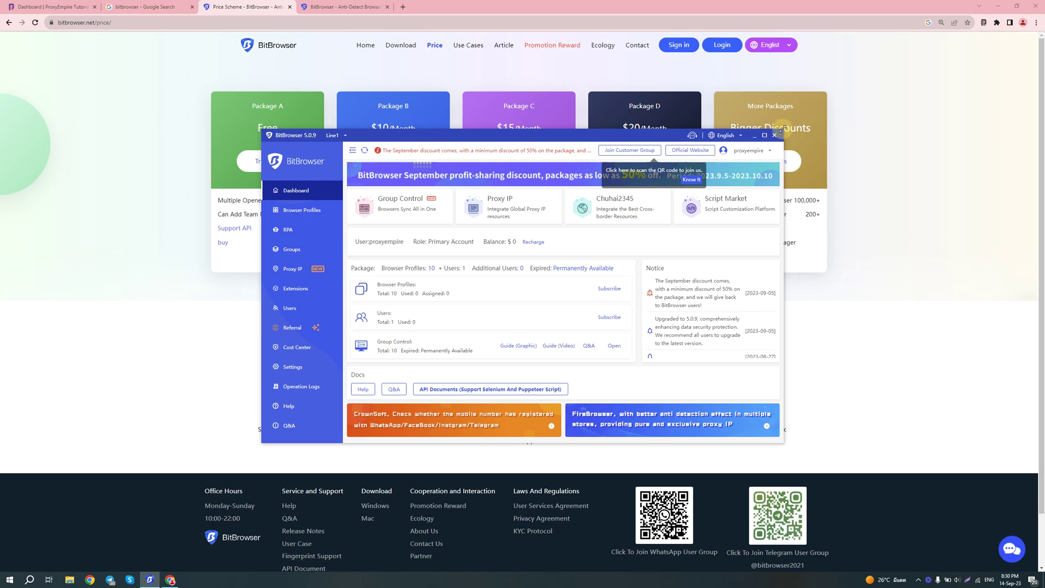
Step: Enlarge the BitBrowser window and open the Add profile form from Browser Profiles
left_click_drag(785, 130, 934, 32)
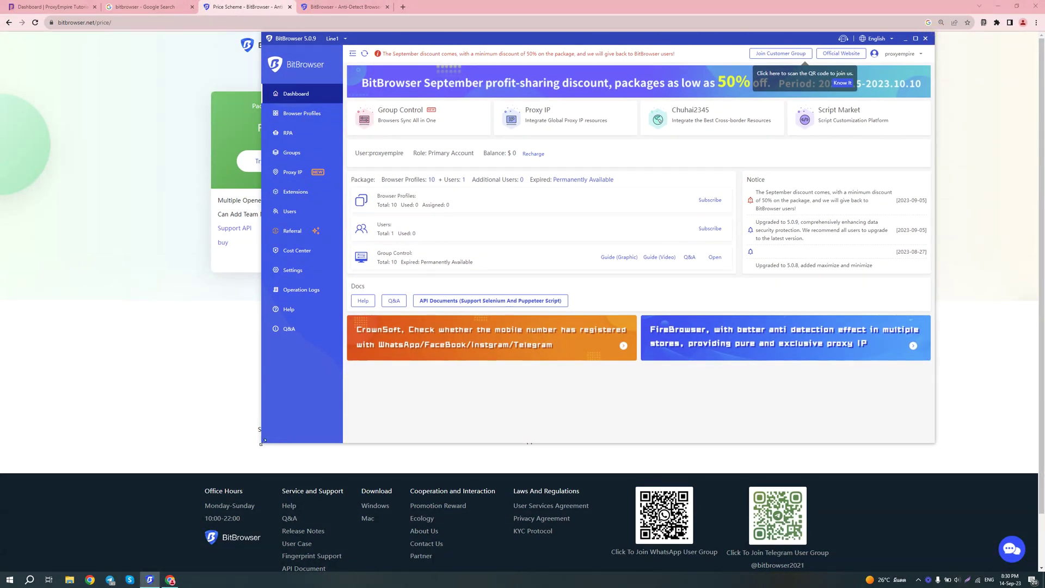
left_click_drag(261, 442, 147, 560)
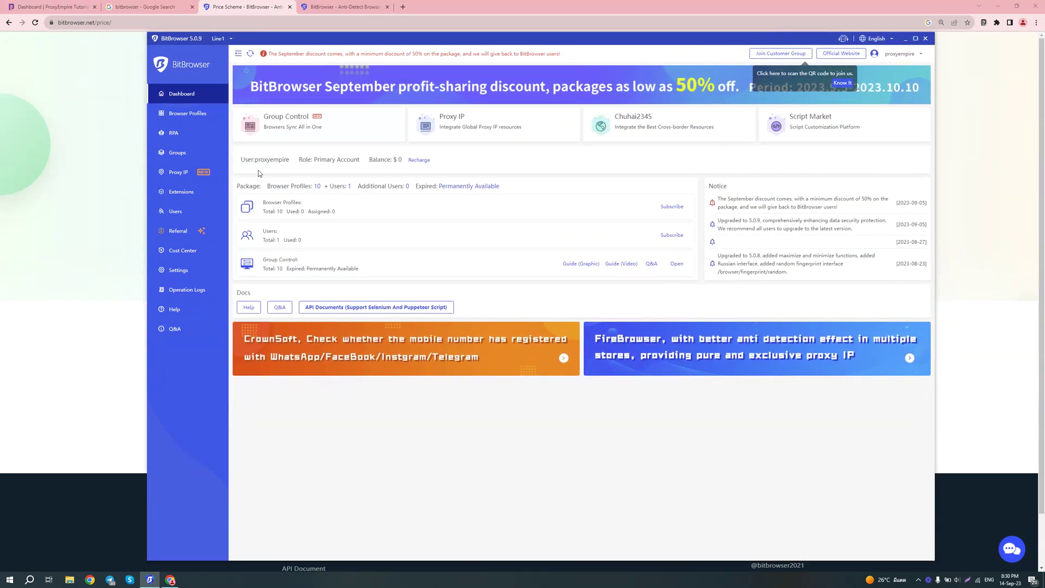
left_click(206, 115)
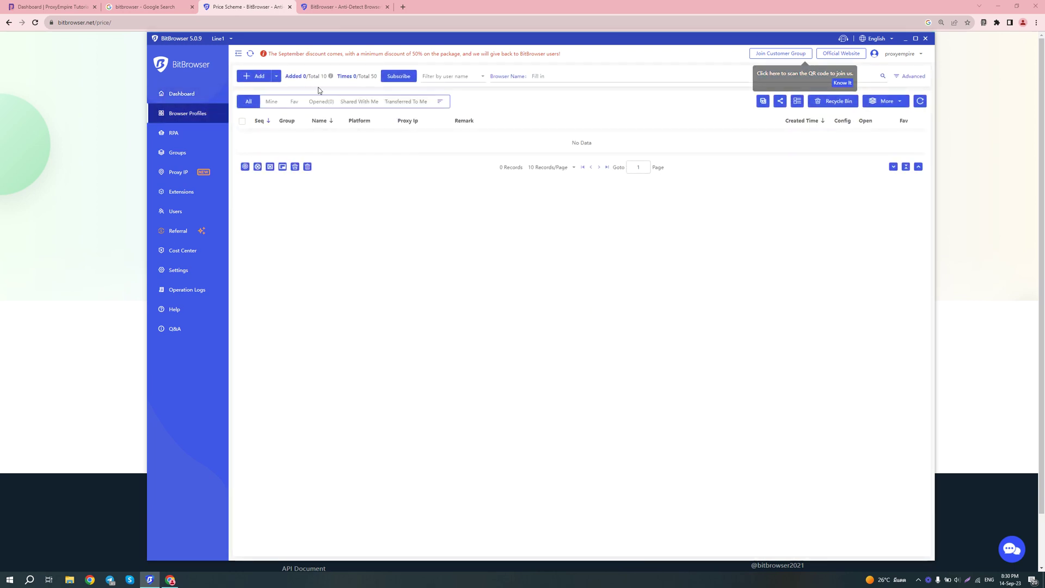
left_click(277, 78)
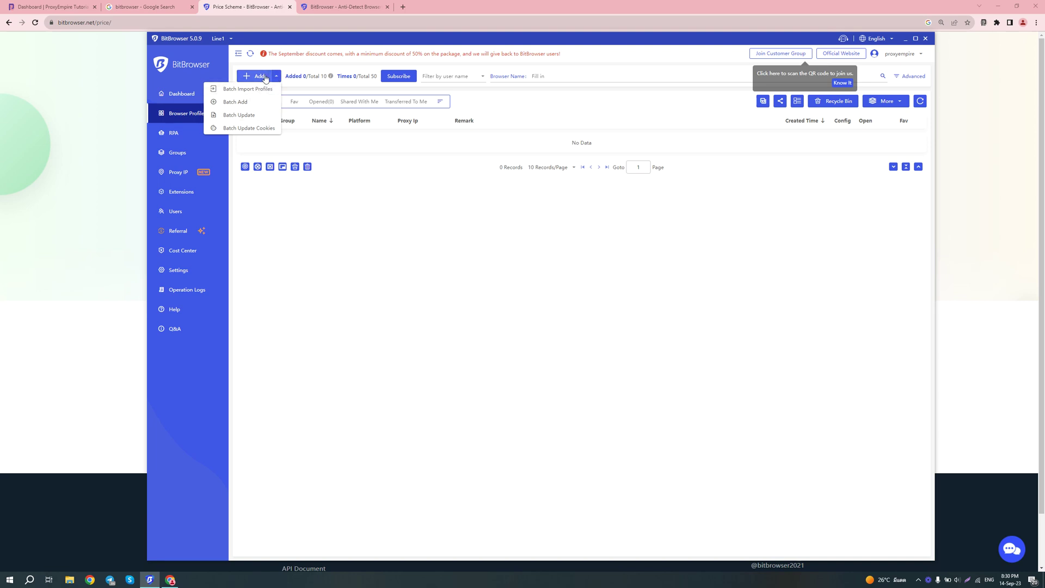
left_click(265, 79)
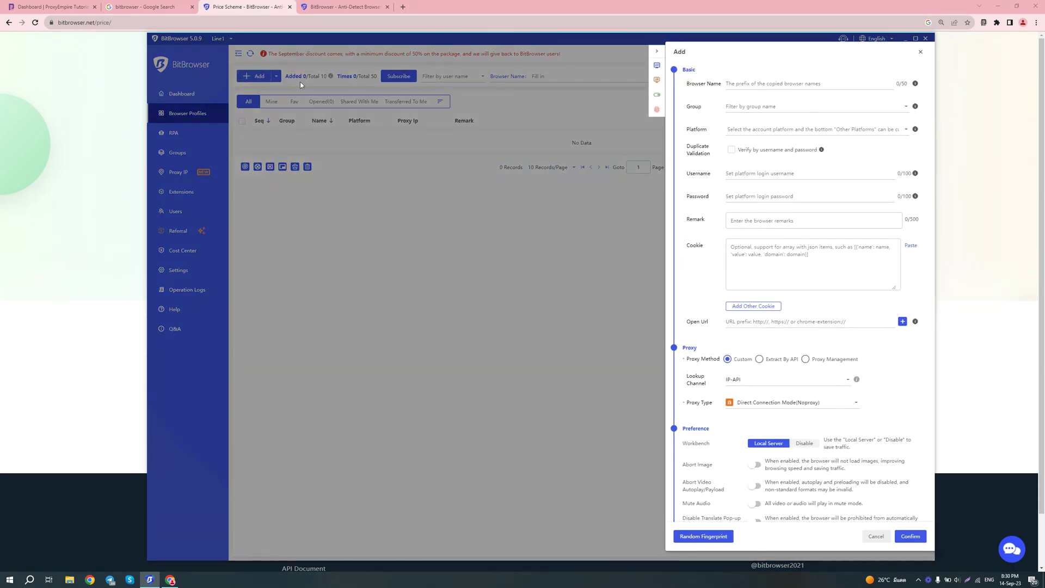
Step: Name the profile 'ProxyEmpire Test' and place it in the Ungroup group
left_click(746, 83)
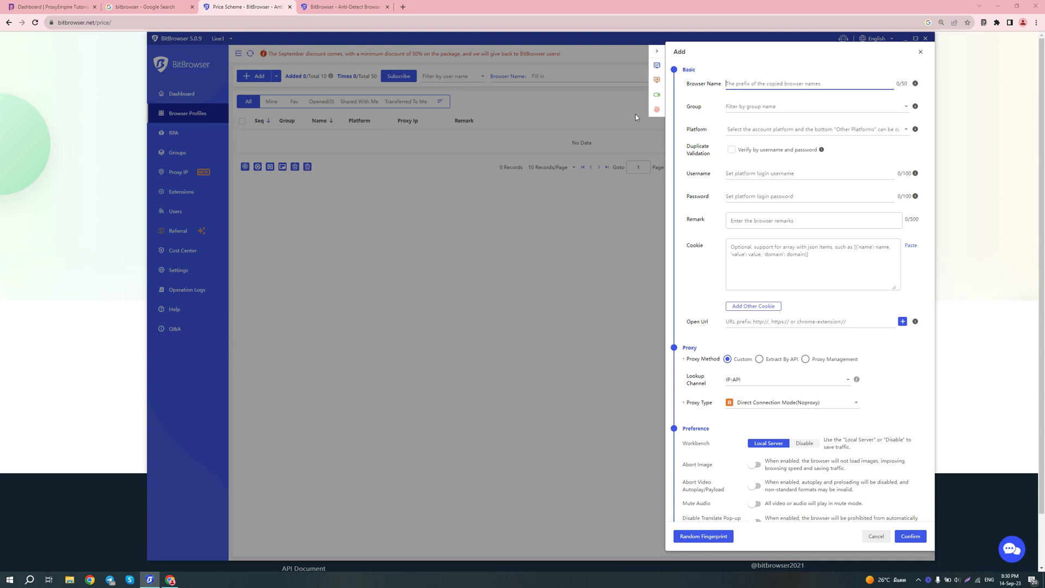
type("ProxyEmpire Test")
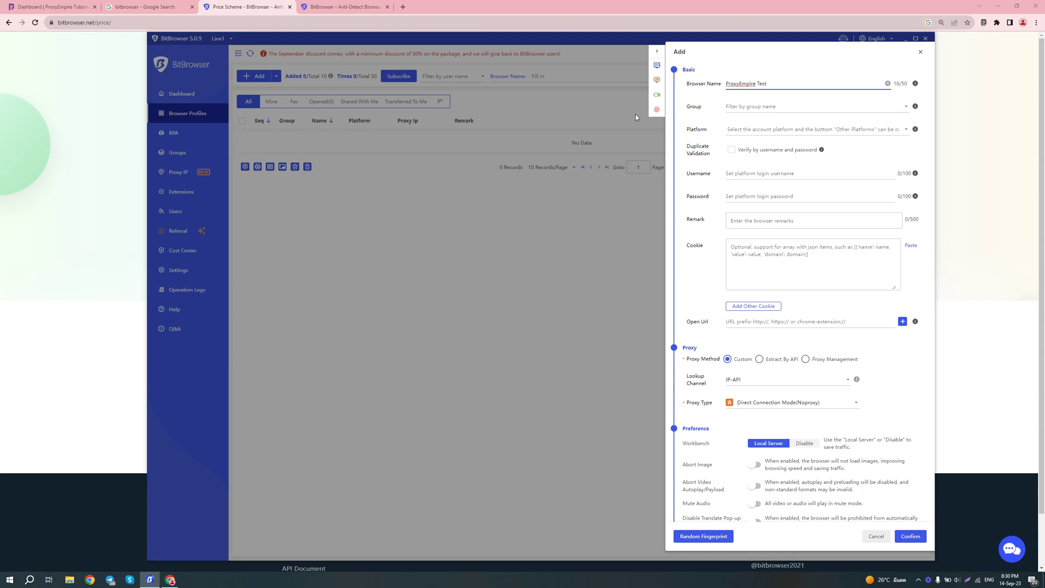
left_click(740, 107)
left_click(747, 120)
Step: Try facebook.com with username/password verification, then clear both and move to the Cookie field
left_click(837, 129)
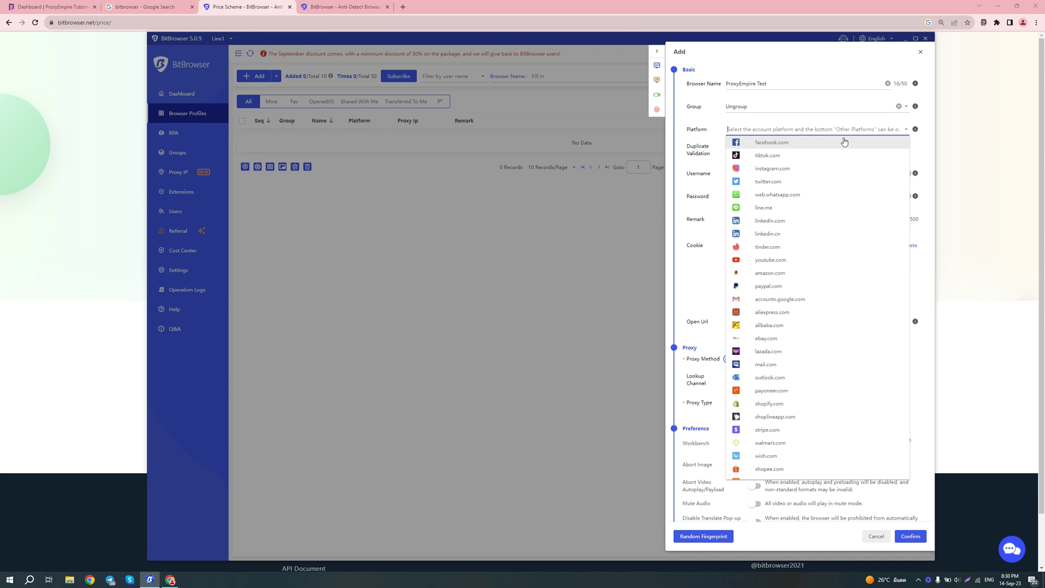
scroll(847, 156, "down", 1)
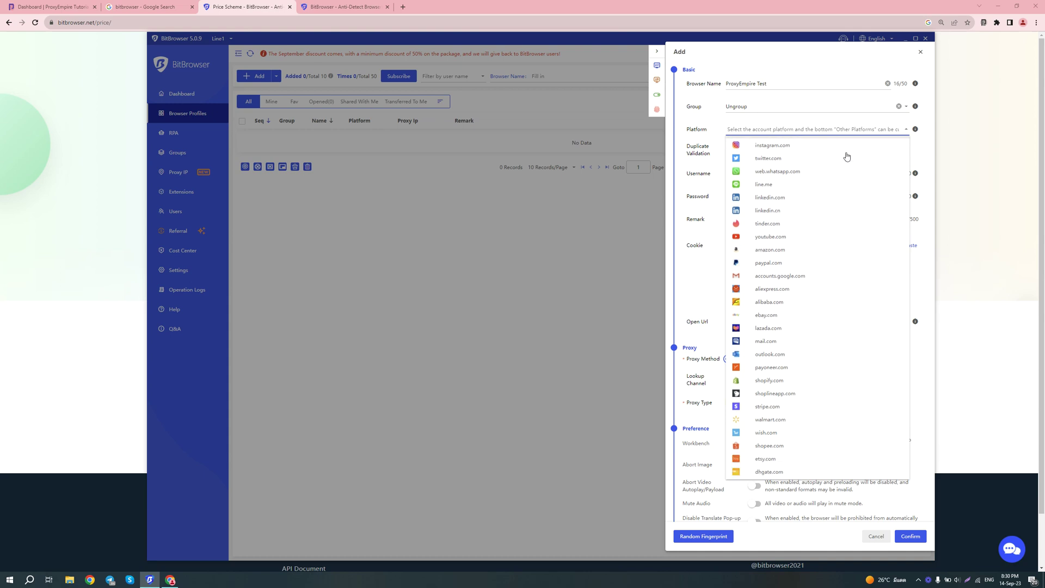
scroll(855, 184, "up", 1)
left_click(840, 144)
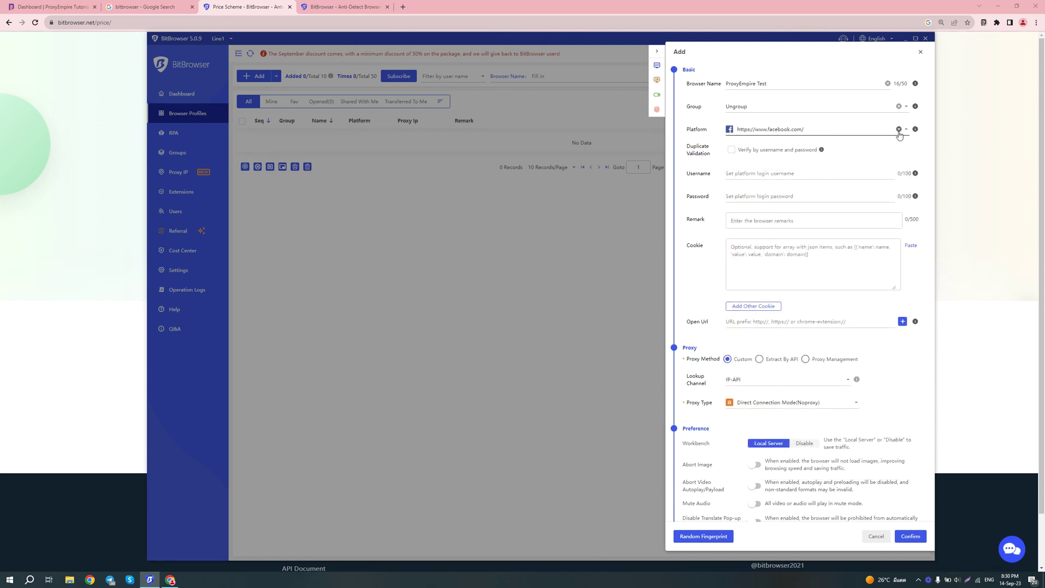
left_click(744, 153)
left_click(898, 131)
left_click(774, 149)
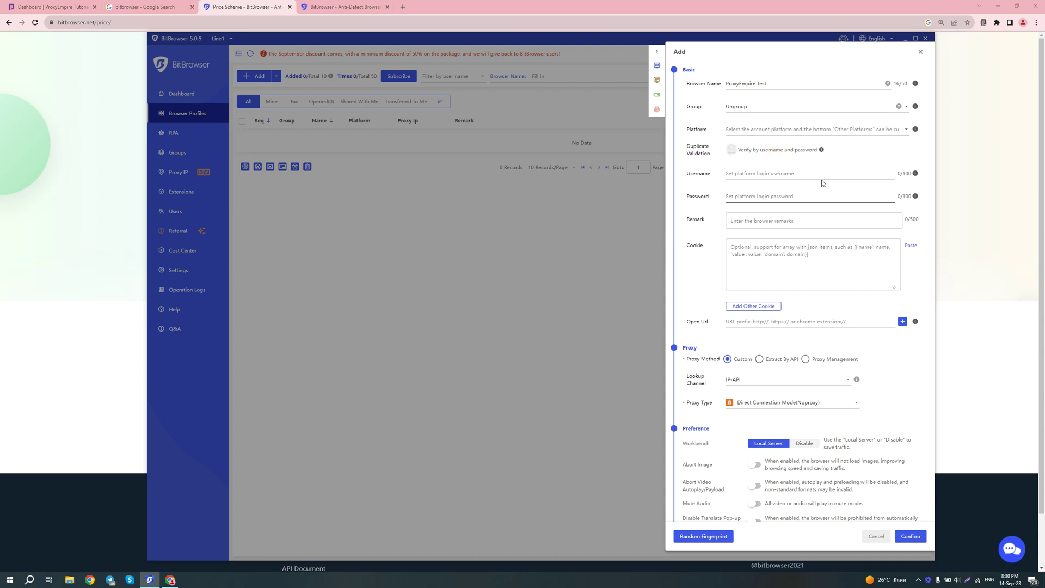
left_click(755, 262)
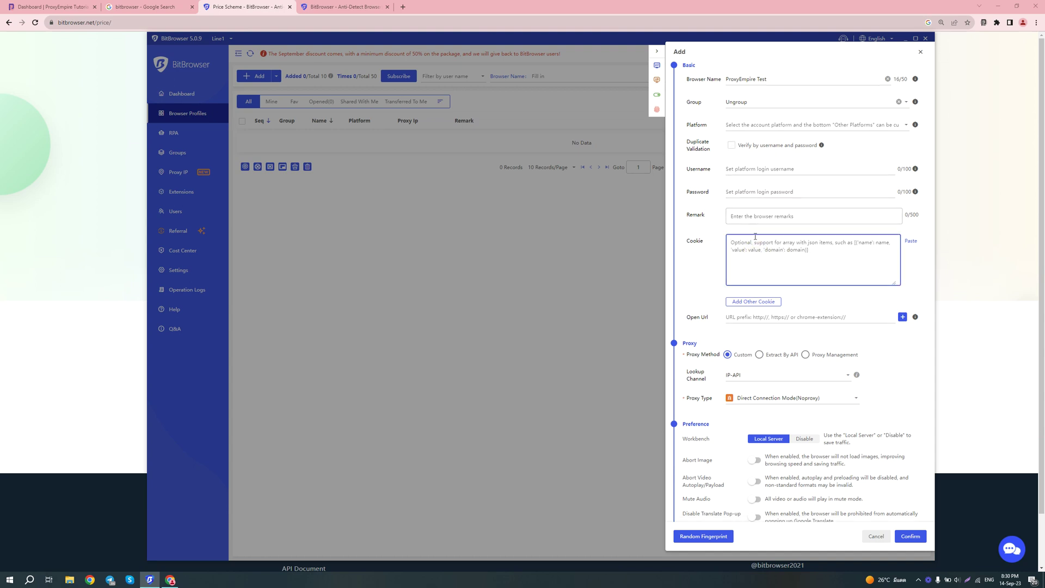
scroll(779, 260, "down", 1)
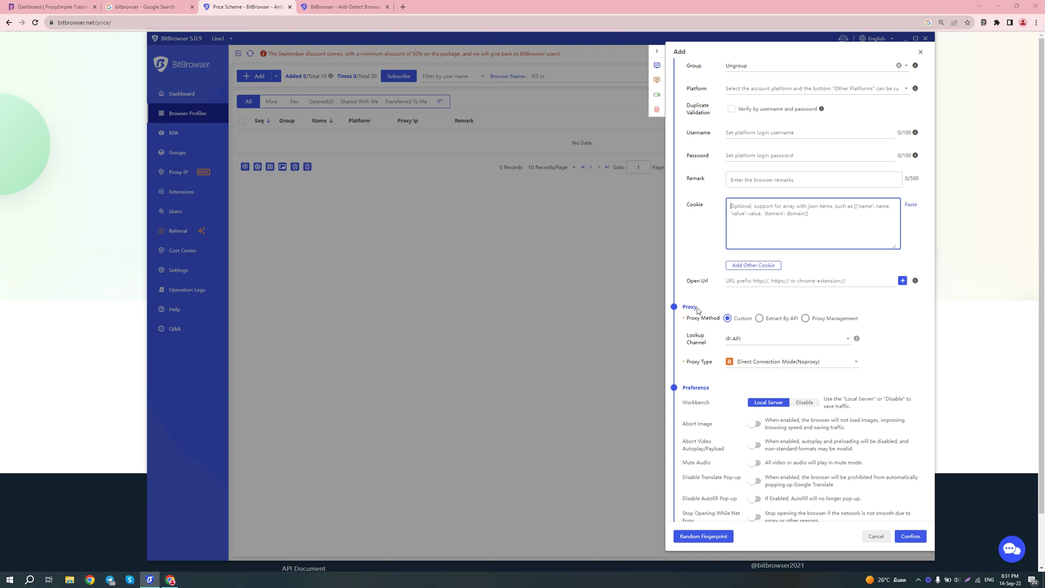
Step: Compare Extract By API and Proxy Management, then settle on the Custom proxy method
left_click(777, 319)
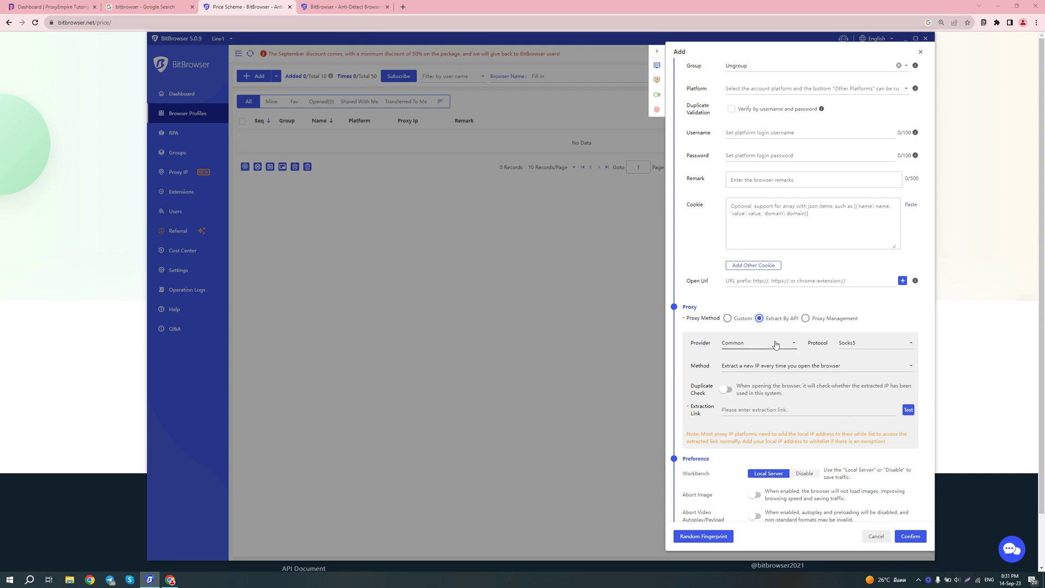
left_click(776, 344)
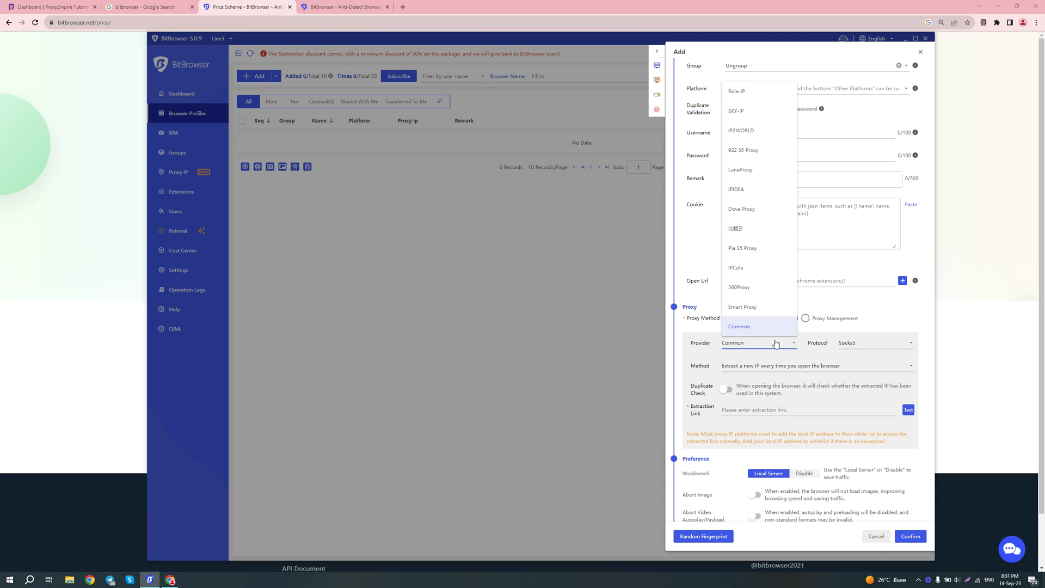
left_click(775, 342)
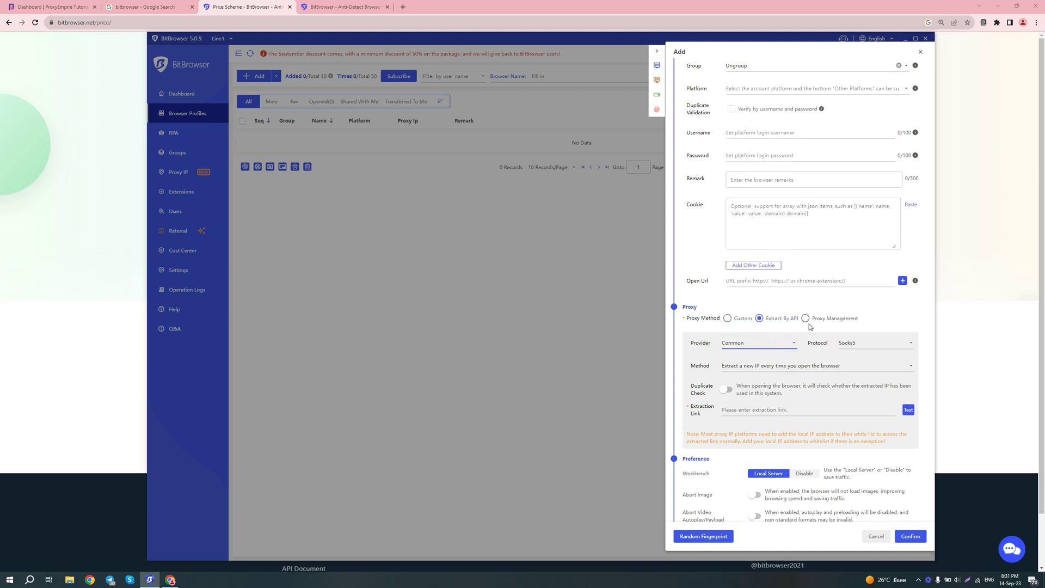
left_click(807, 320)
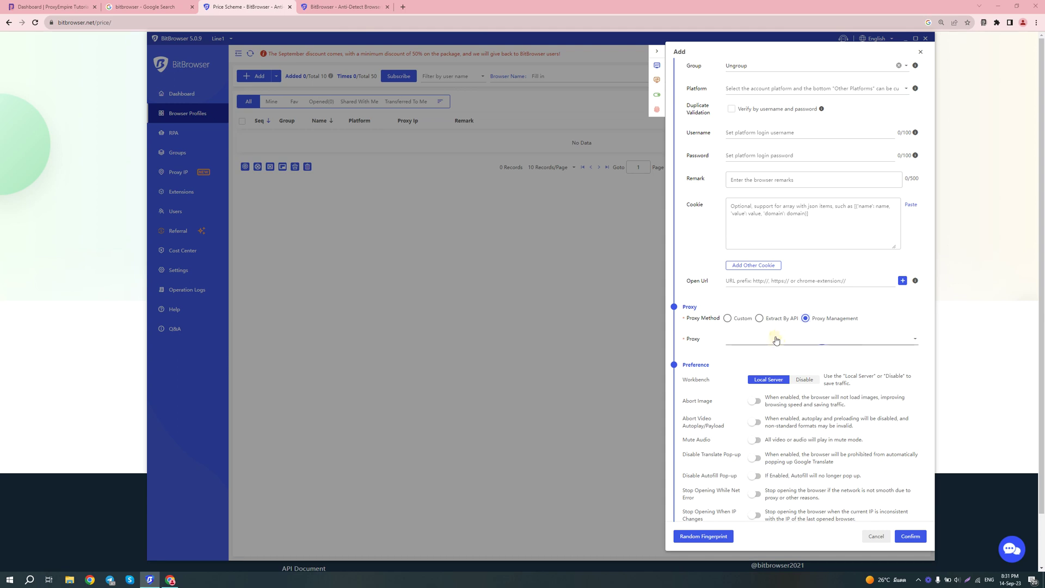
left_click(728, 319)
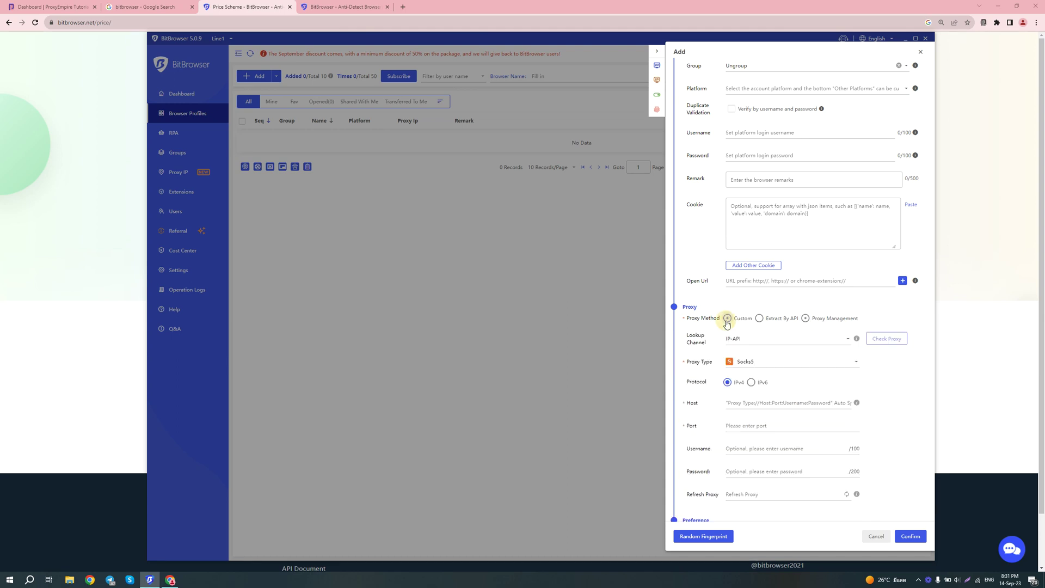
Step: Set the IP lookup channel to IP2Location and keep Socks5 as the proxy type
left_click(772, 342)
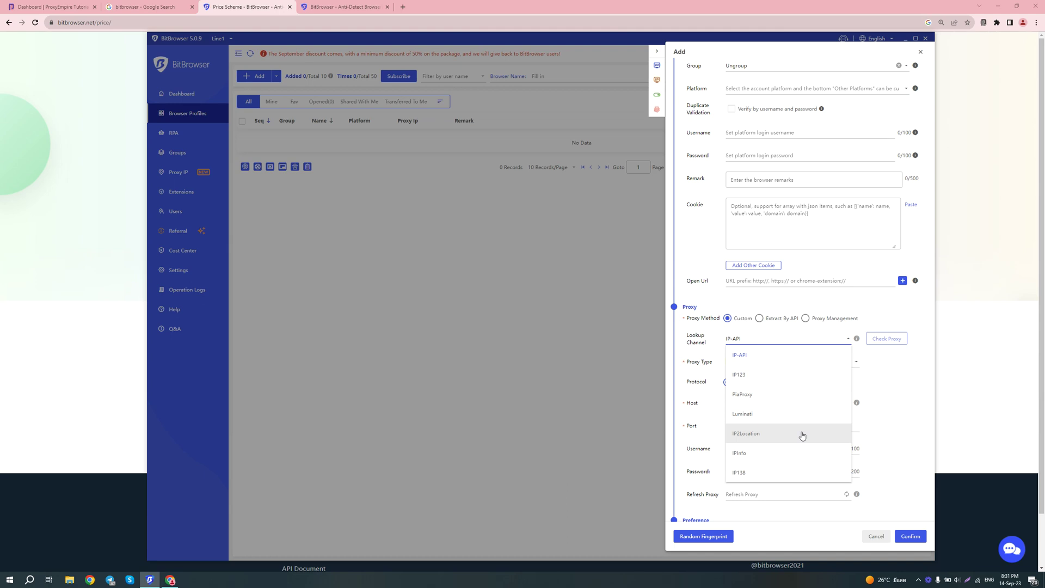
left_click(802, 436)
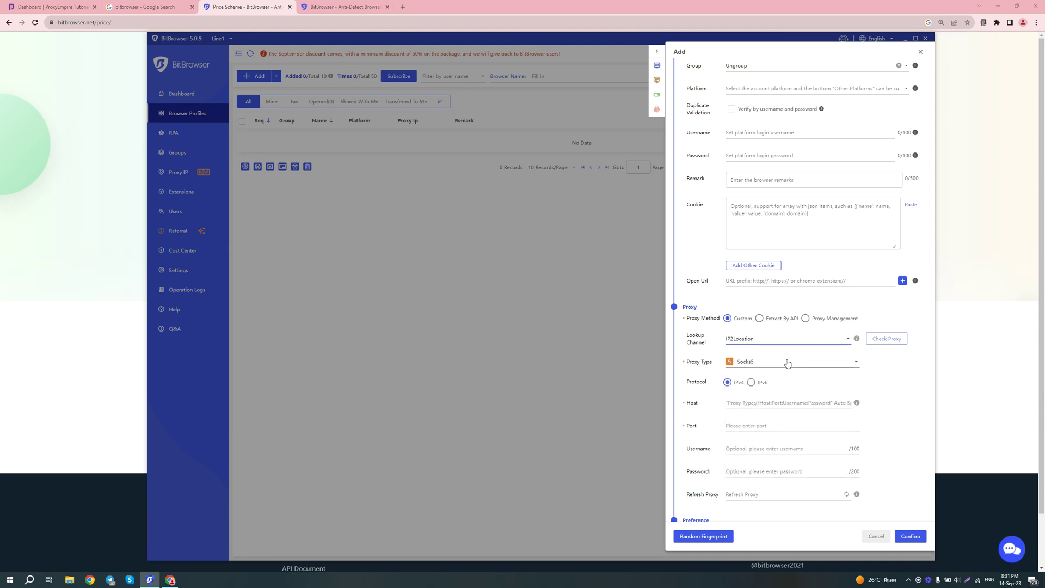
scroll(788, 363, "down", 2)
left_click(782, 281)
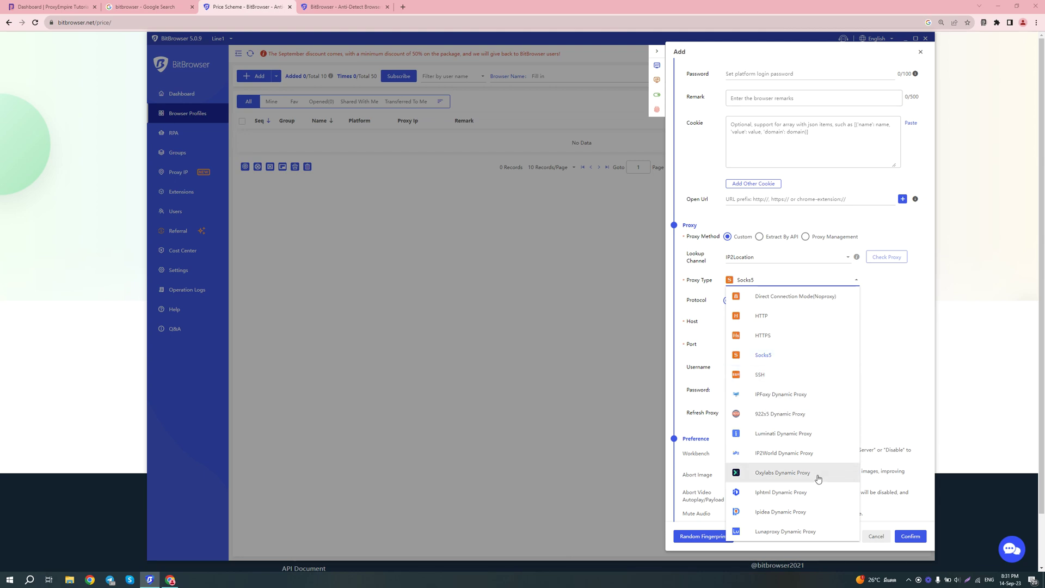
left_click(767, 282)
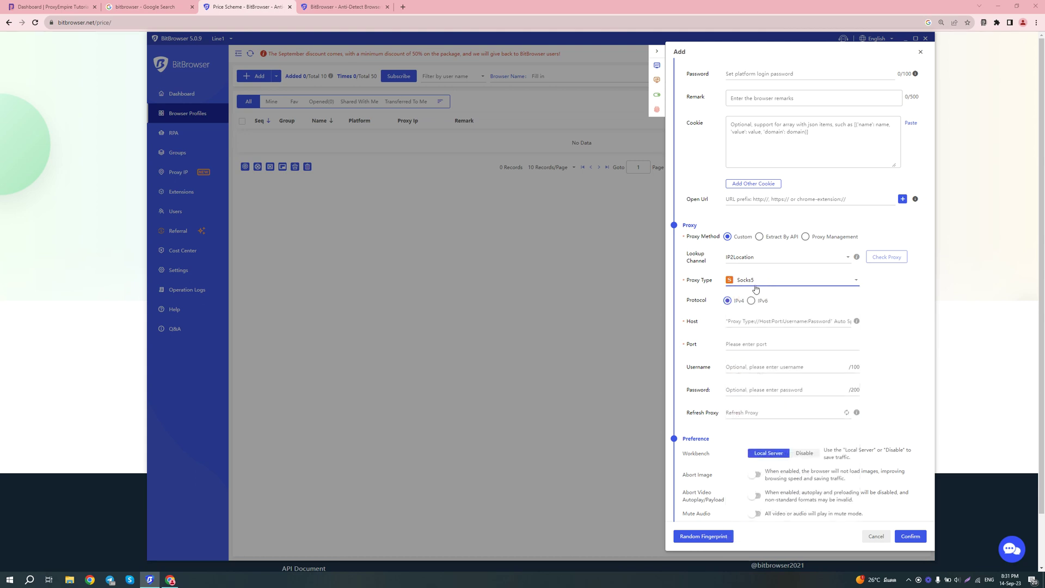
Step: Target United States, california in the ProxyEmpire Proxy Manager
left_click(67, 4)
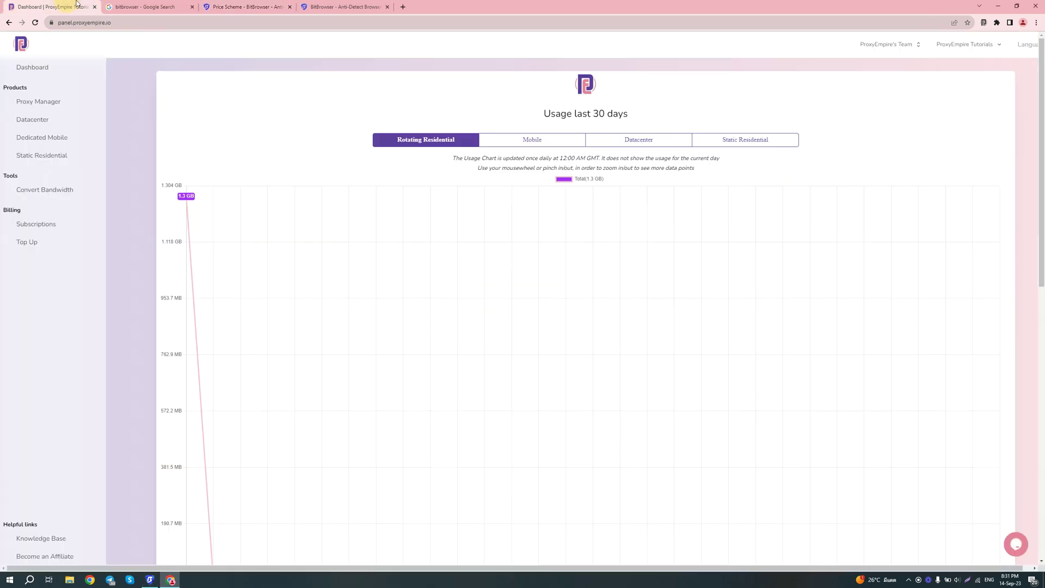
left_click(36, 103)
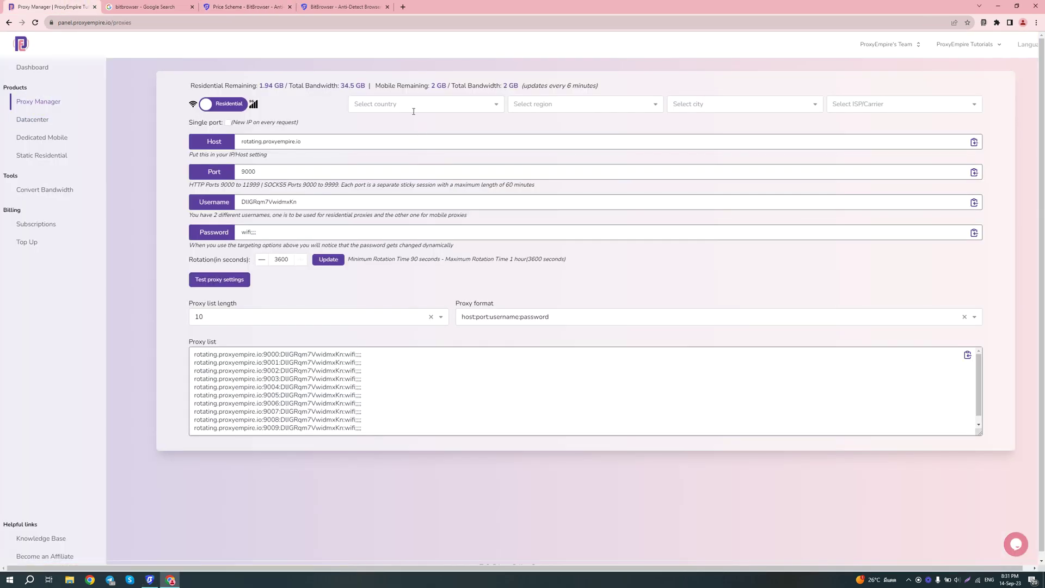
left_click(413, 112)
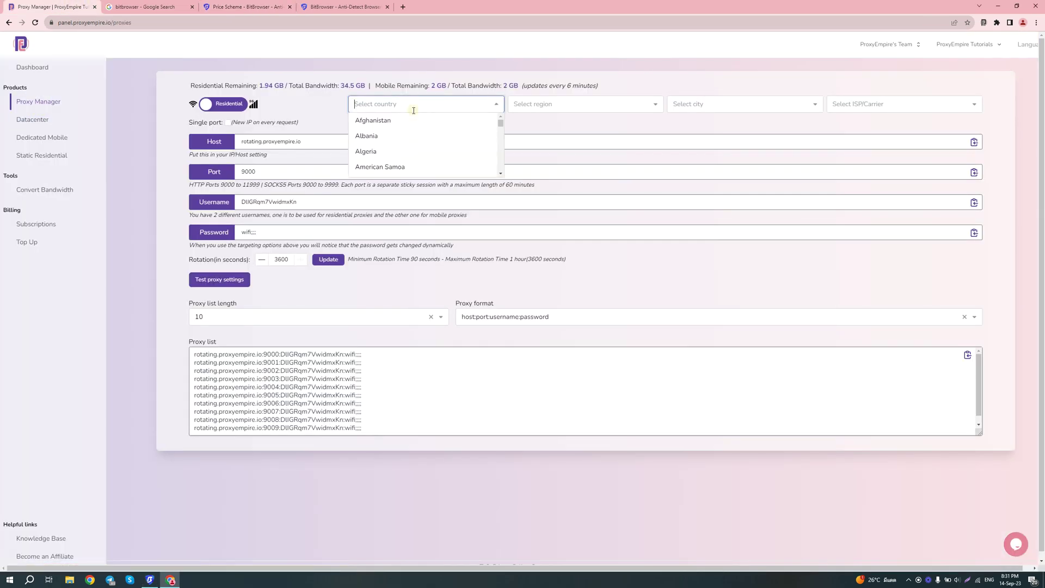
type("uniyr")
key("BackSpace")
key("BackSpace")
key("BackSpace")
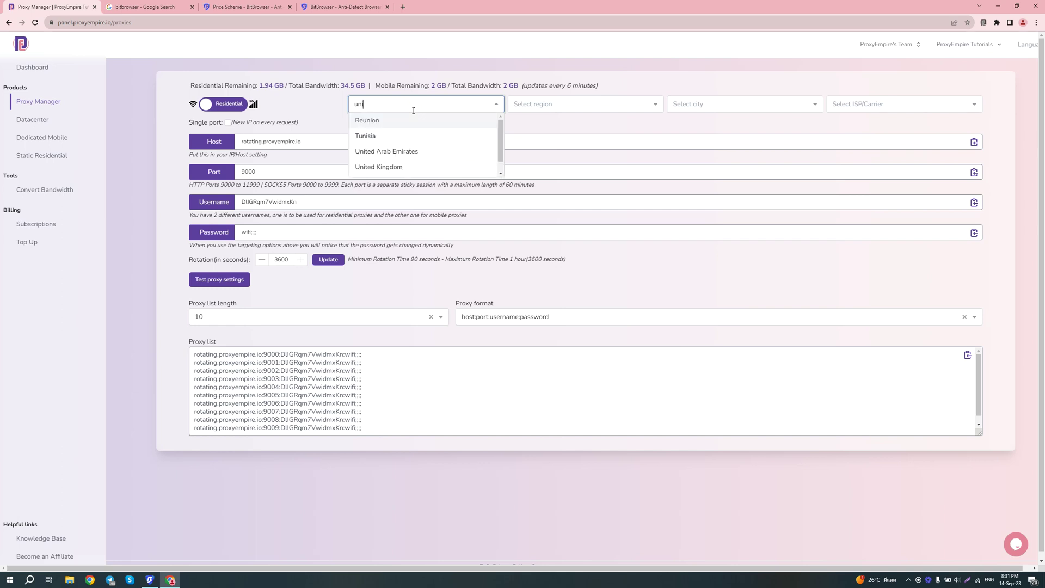
type("ited")
key("Down")
key("Down")
key("Return")
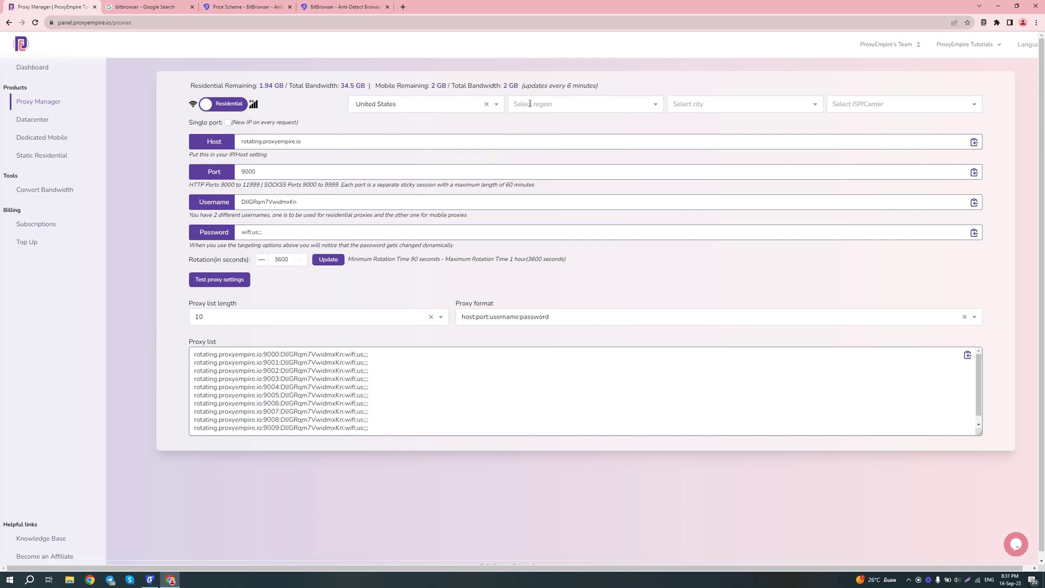
left_click(529, 103)
type("cali")
left_click(531, 119)
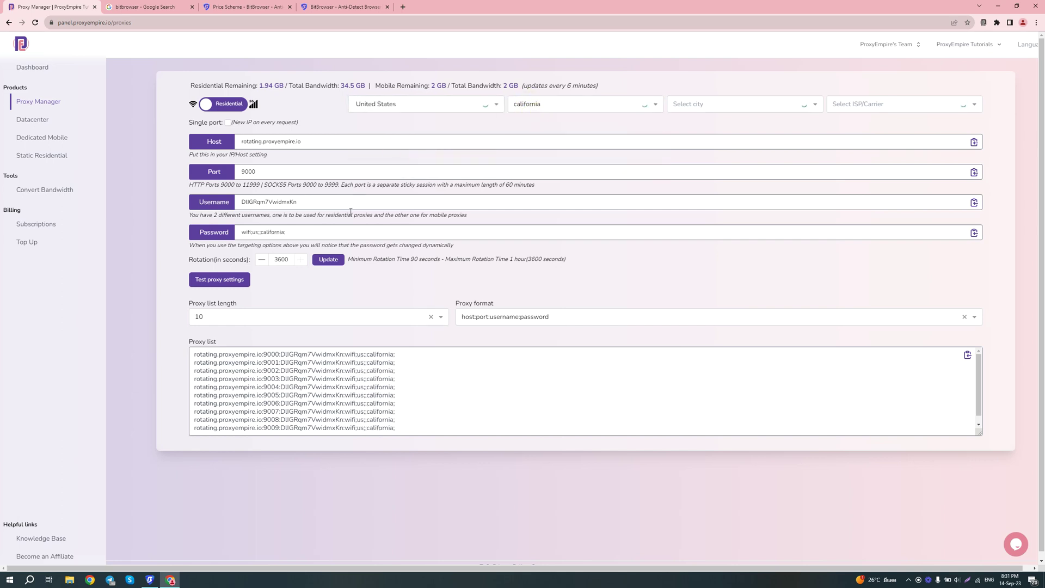
Step: Copy the first proxy list line and paste it into BitBrowser's Host field
left_click_drag(397, 354, 27, 351)
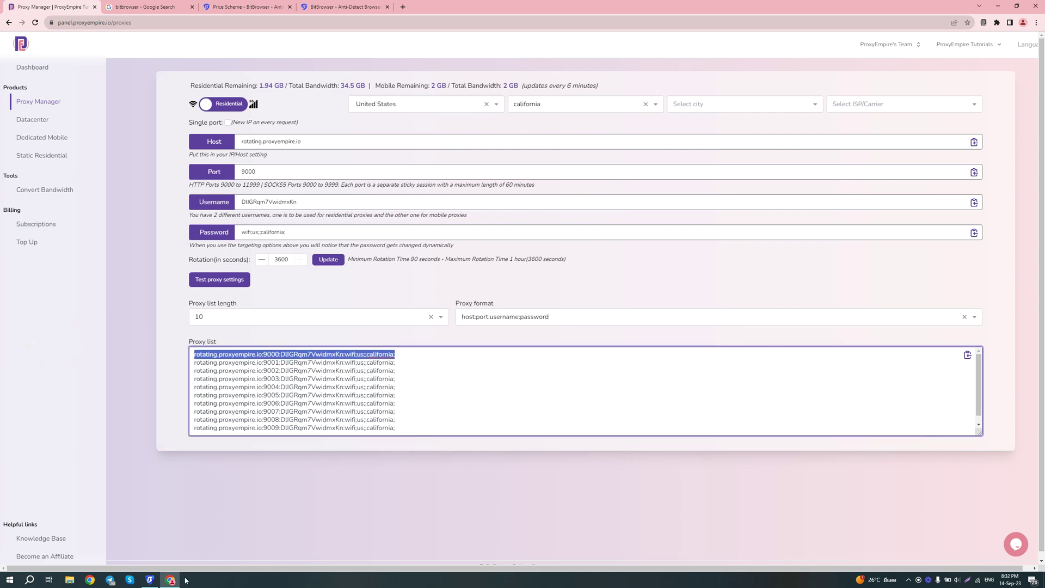
left_click(149, 580)
left_click(760, 321)
key("ctrl+v")
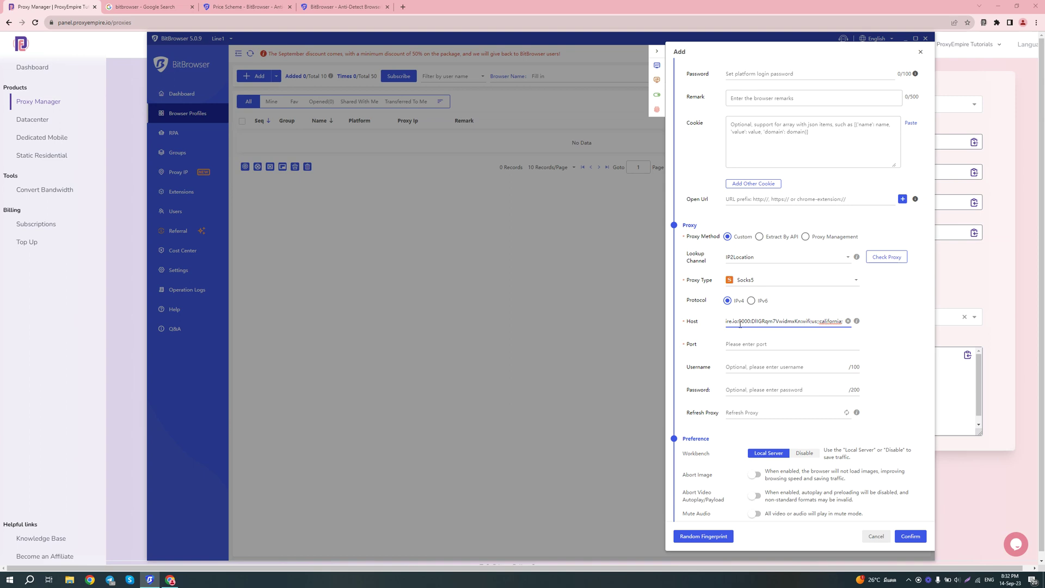
Step: Trim the host to rotating.proxyempire.io and enter port 9000
left_click_drag(740, 325, 843, 324)
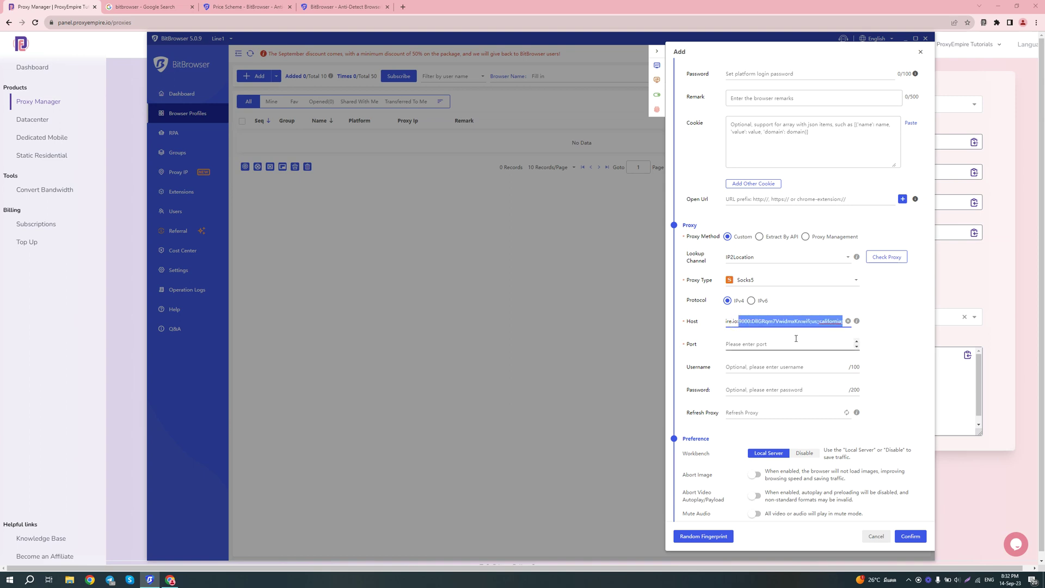
key("BackSpace")
key("BackSpace")
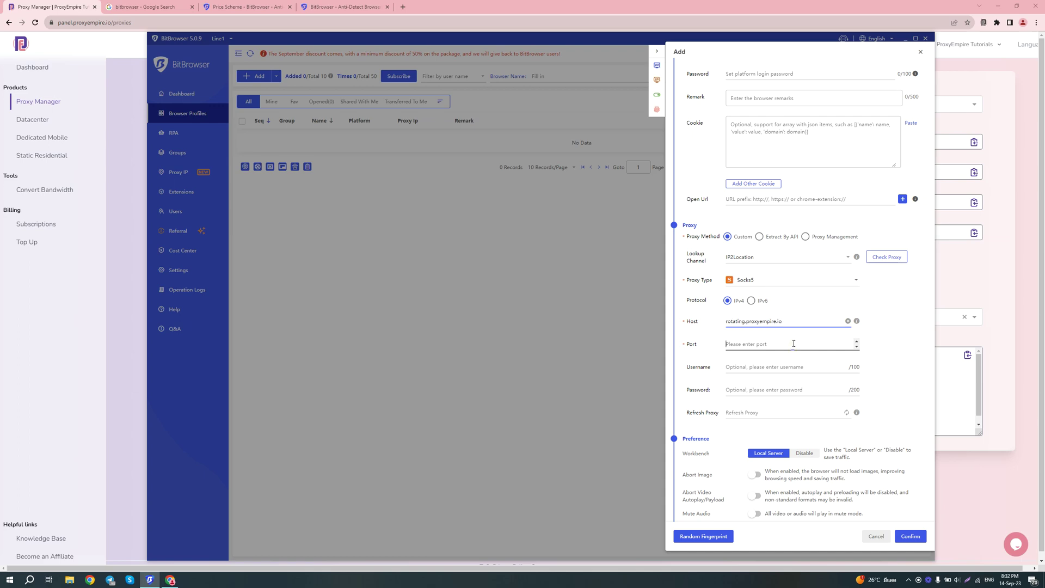
left_click(794, 344)
type("9000")
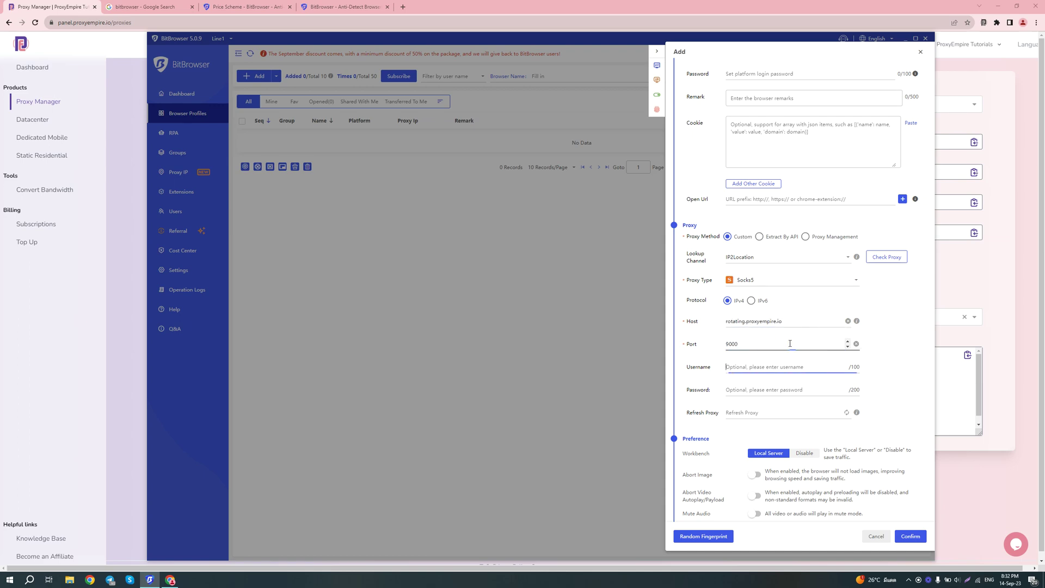
Step: Copy the ProxyEmpire username and password into the profile's proxy credential fields
key("alt+Tab")
key("alt+Tab")
left_click(760, 368)
key("ctrl+v")
key("alt+Tab")
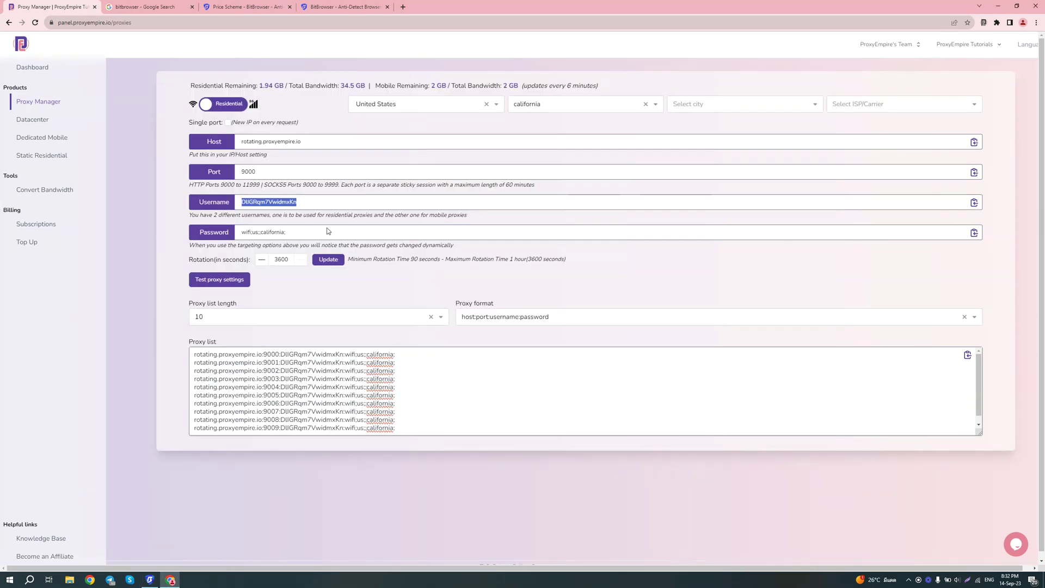
left_click_drag(329, 231, 152, 230)
key("ctrl+c")
key("alt+Tab")
left_click(760, 392)
key("ctrl+v")
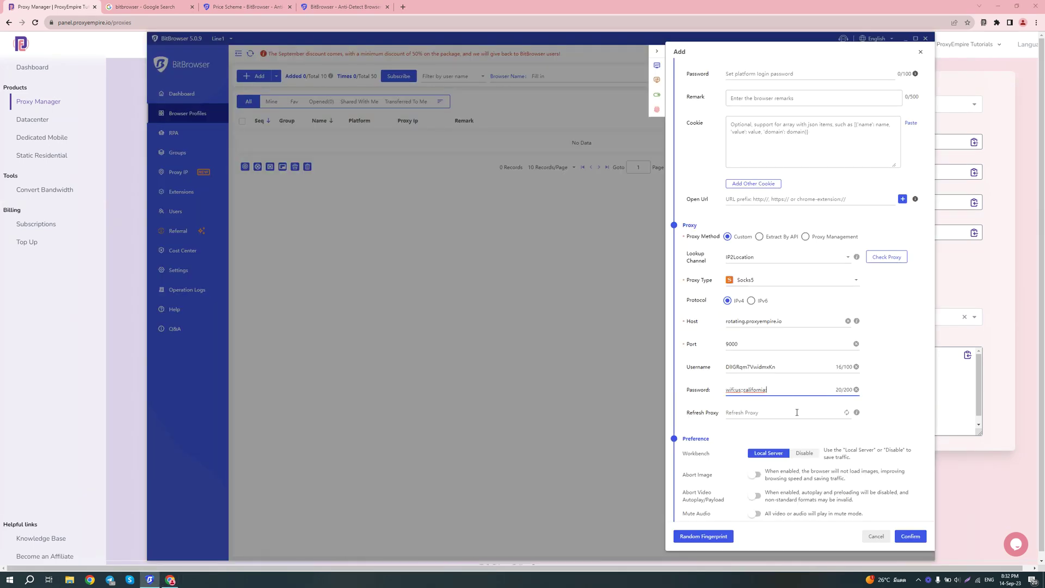
Step: Check the proxy and confirm it resolves to a Los Angeles IP
left_click(887, 259)
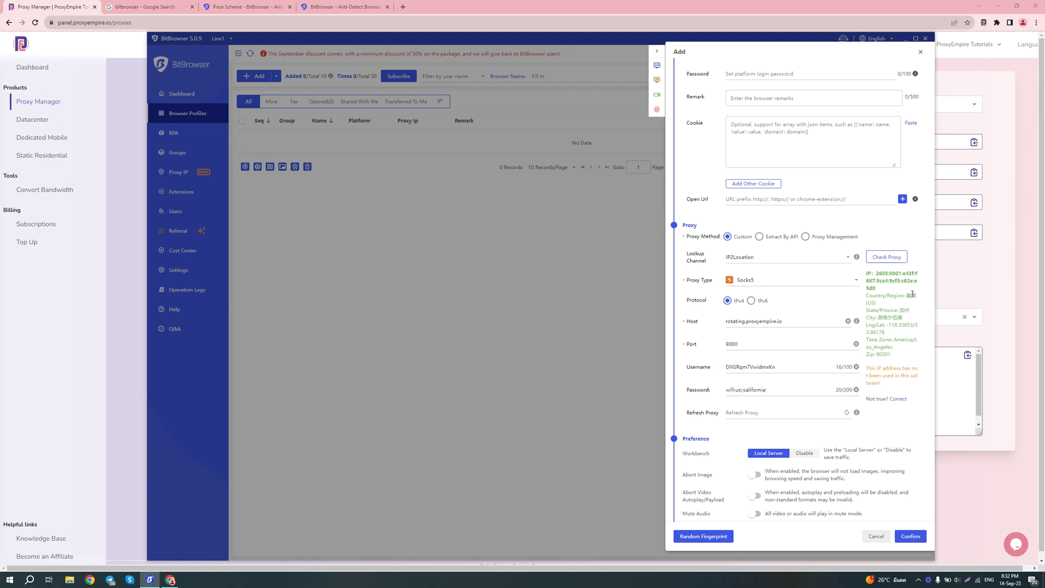
left_click_drag(895, 341, 905, 351)
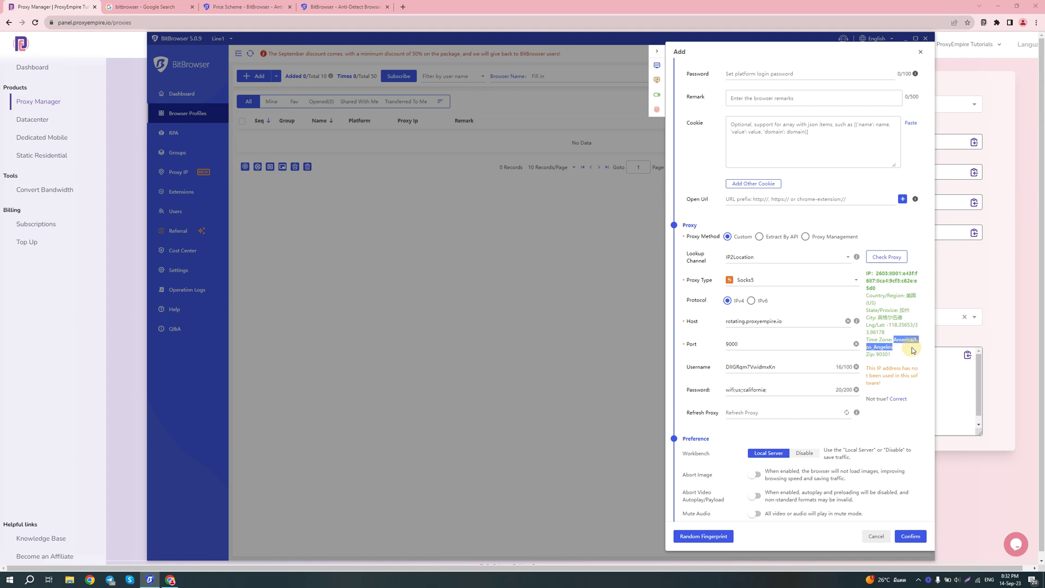
left_click(909, 325)
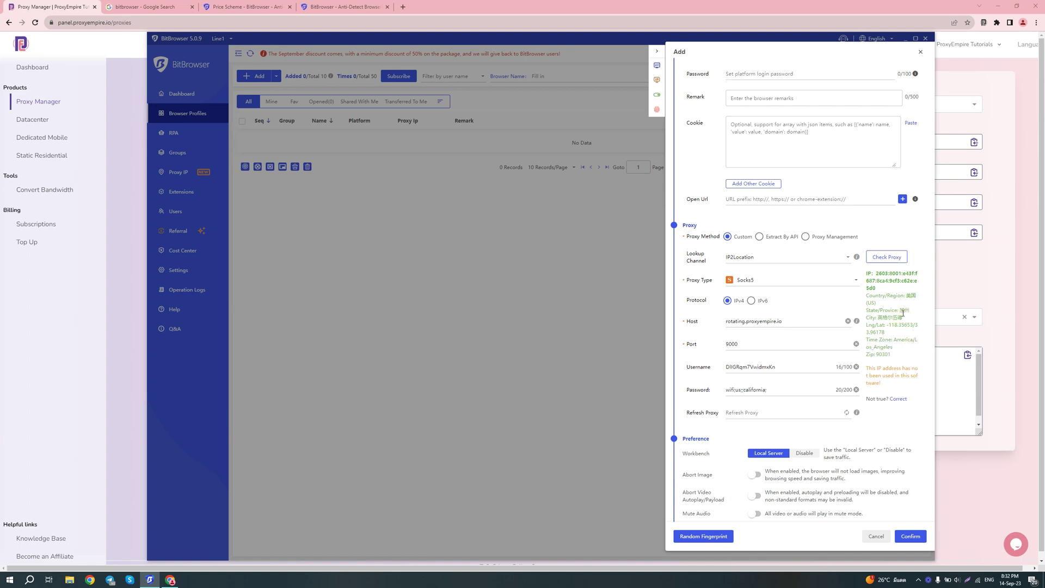
left_click(908, 297)
left_click_drag(907, 297, 914, 297)
scroll(913, 292, "down", 5)
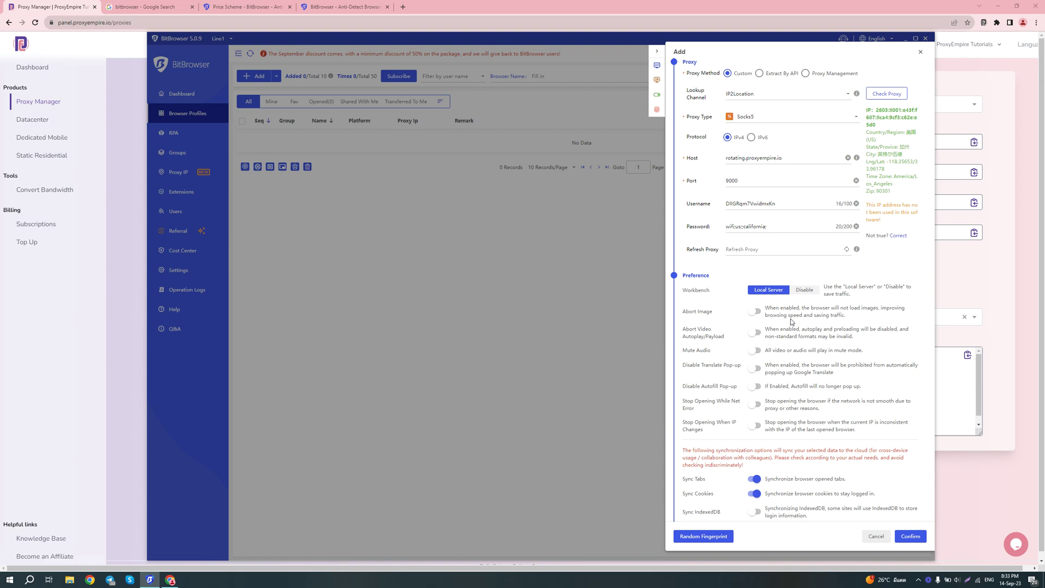
scroll(792, 322, "down", 1)
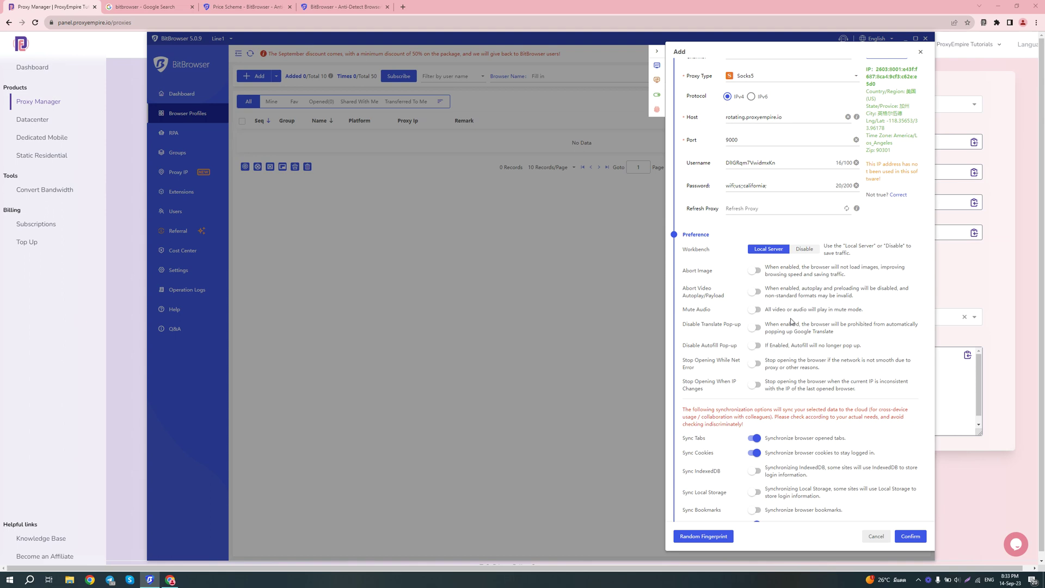
scroll(792, 321, "down", 1)
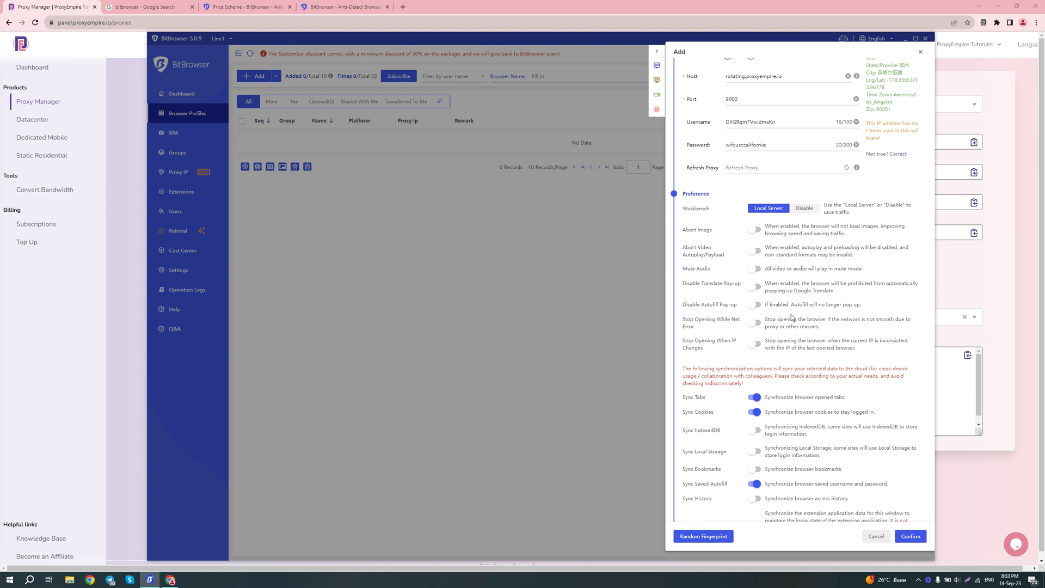
scroll(792, 316, "down", 3)
scroll(792, 310, "down", 3)
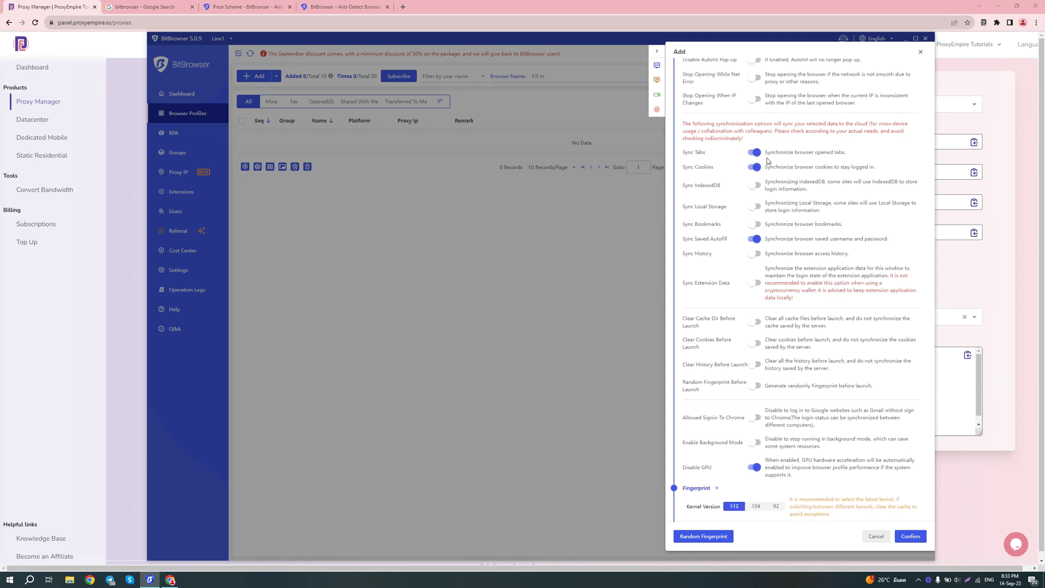
scroll(828, 324, "down", 2)
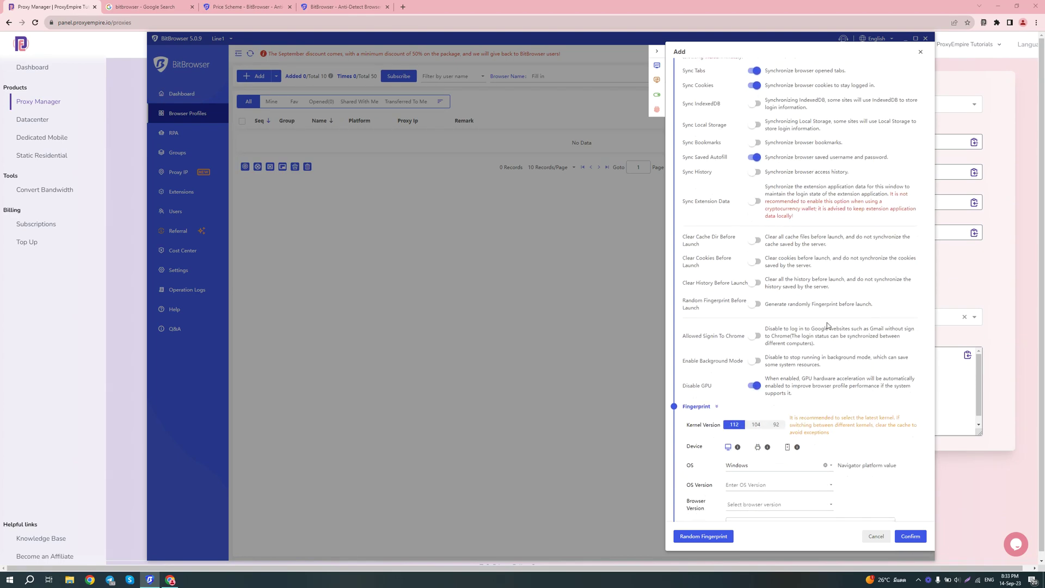
scroll(827, 321, "down", 2)
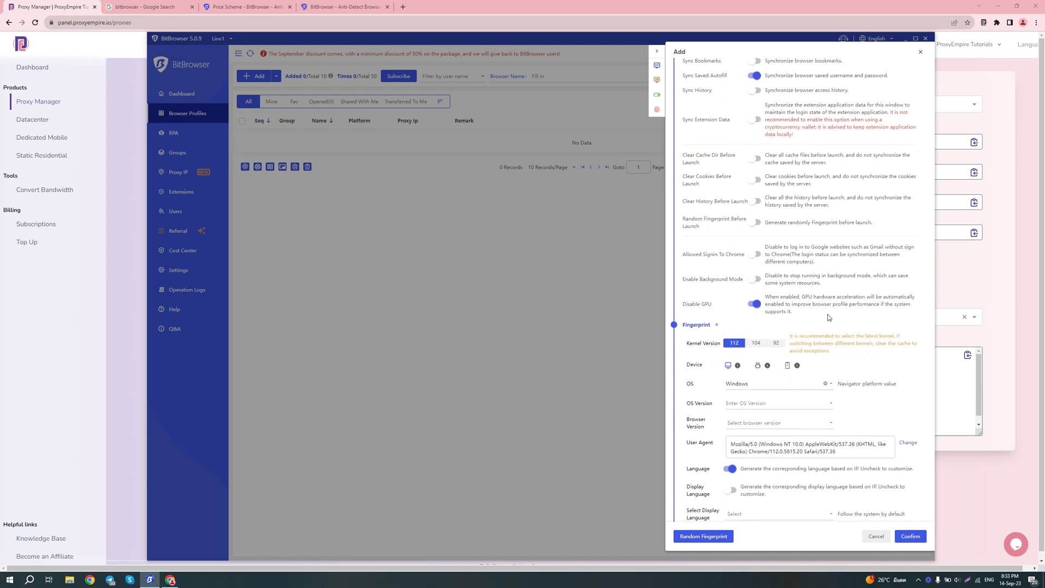
Step: Try browser kernel 92, then switch the kernel back to 112
left_click(776, 343)
left_click(740, 345)
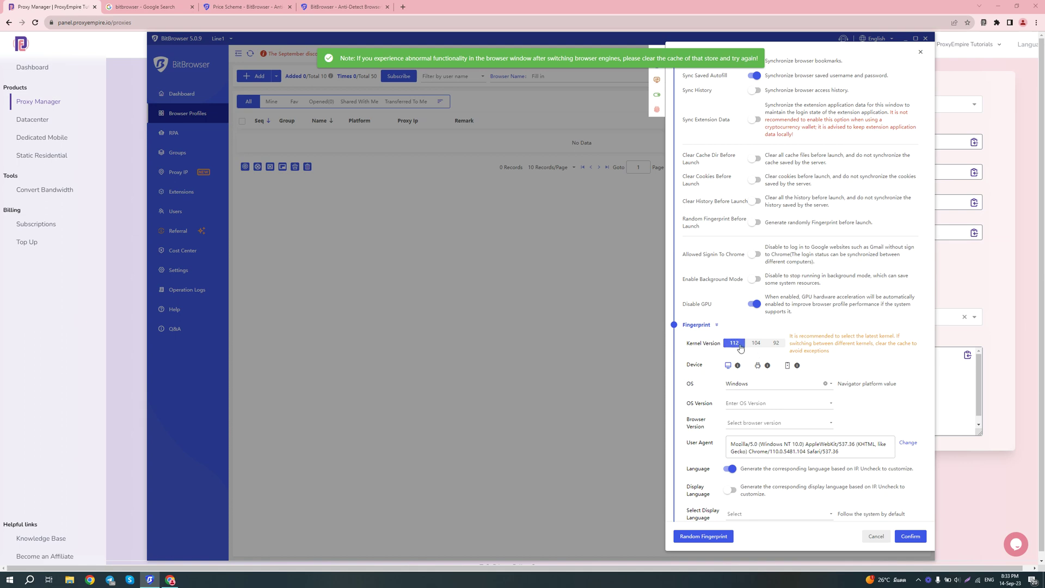
scroll(748, 348, "down", 1)
Step: Try Android and iOS emulation, return to Windows, and review the remaining fingerprint options
left_click(763, 344)
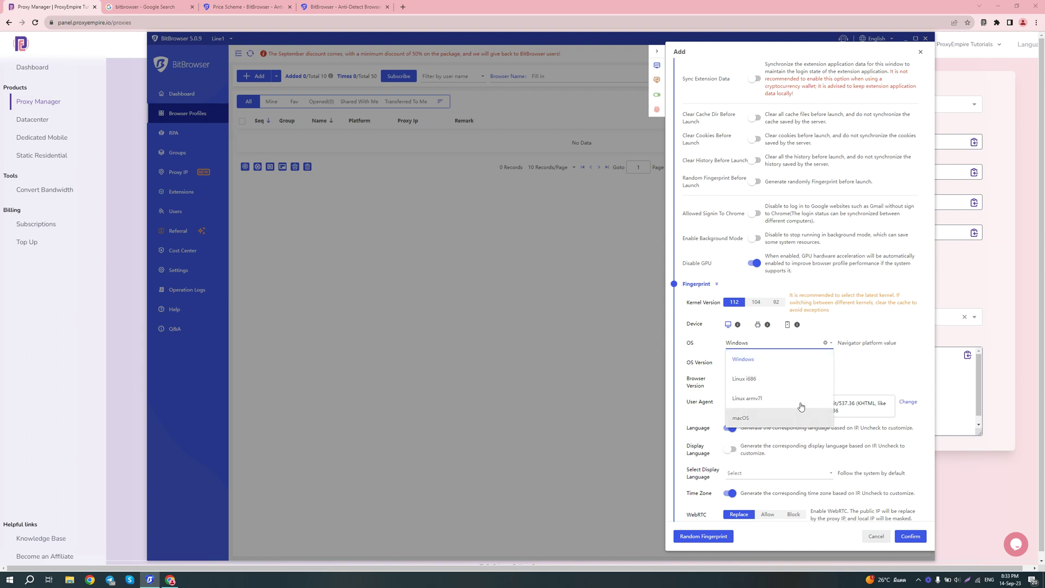
left_click(758, 325)
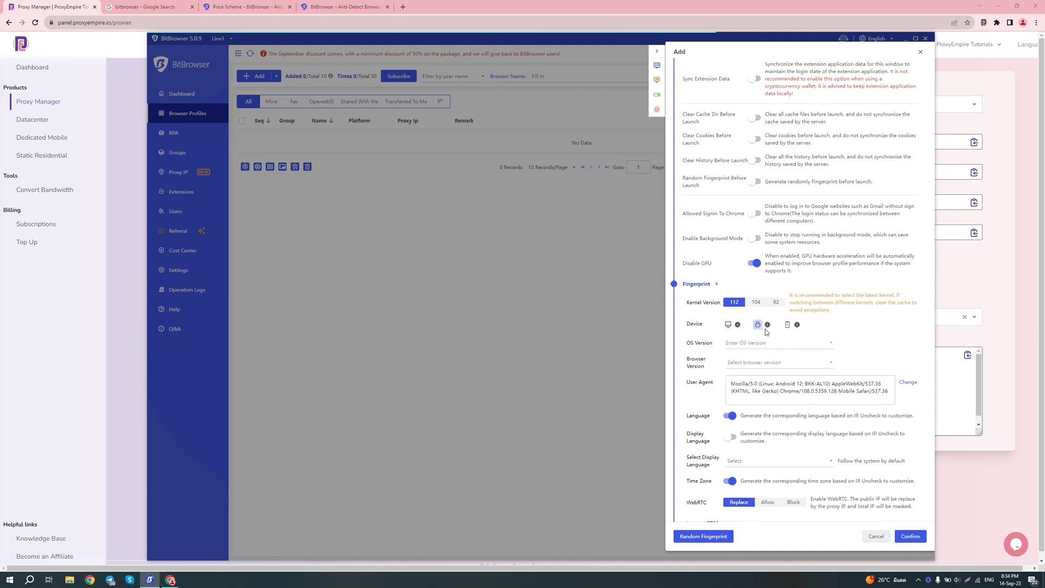
left_click(774, 340)
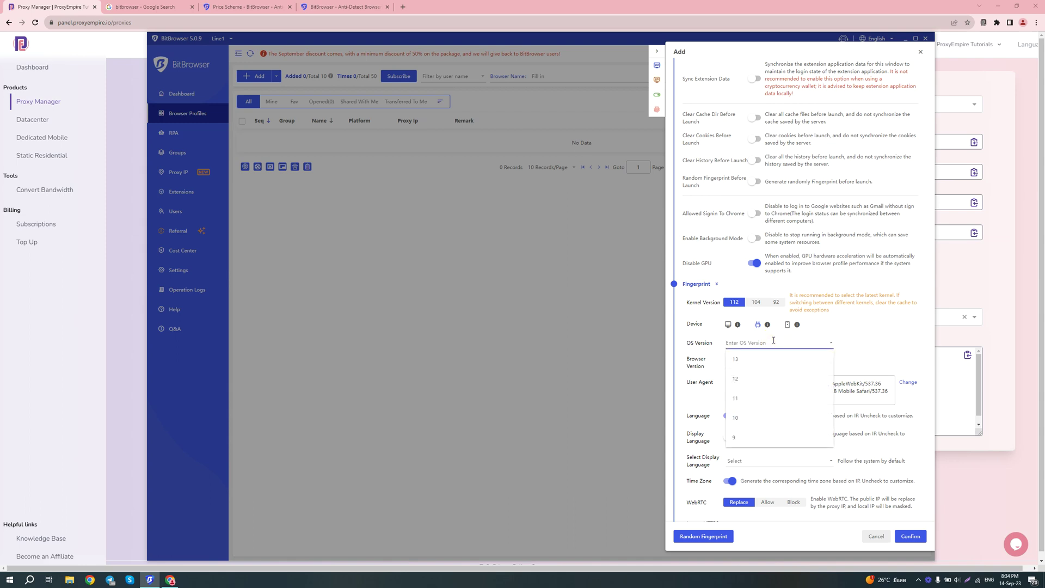
left_click(787, 325)
left_click(781, 342)
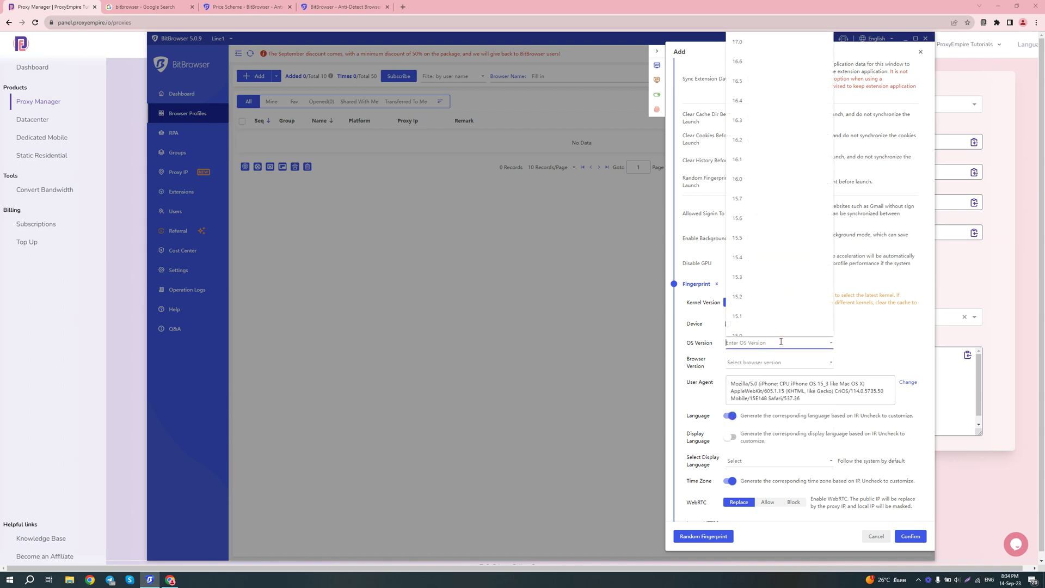
left_click(789, 330)
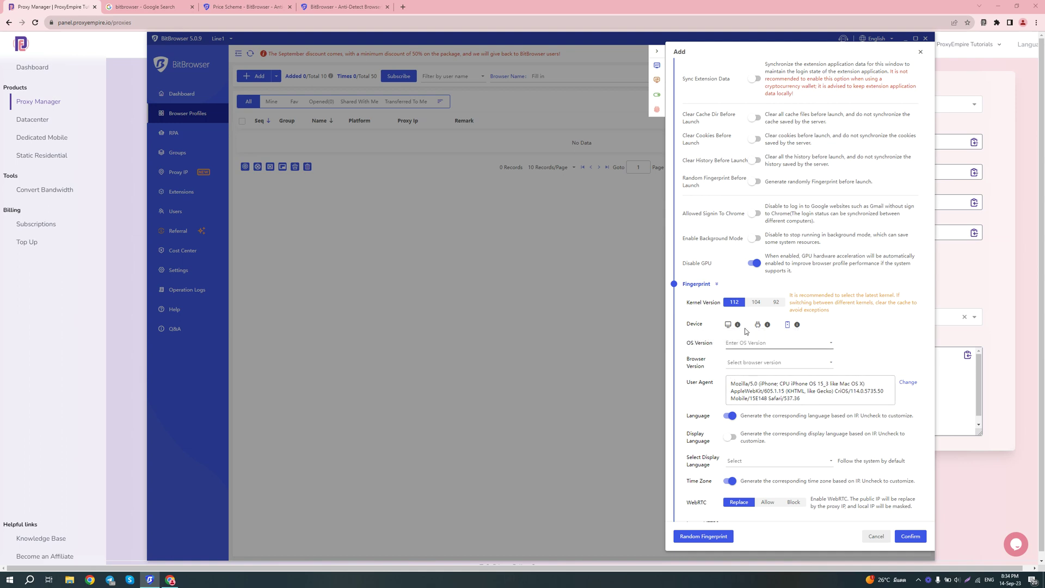
left_click(728, 326)
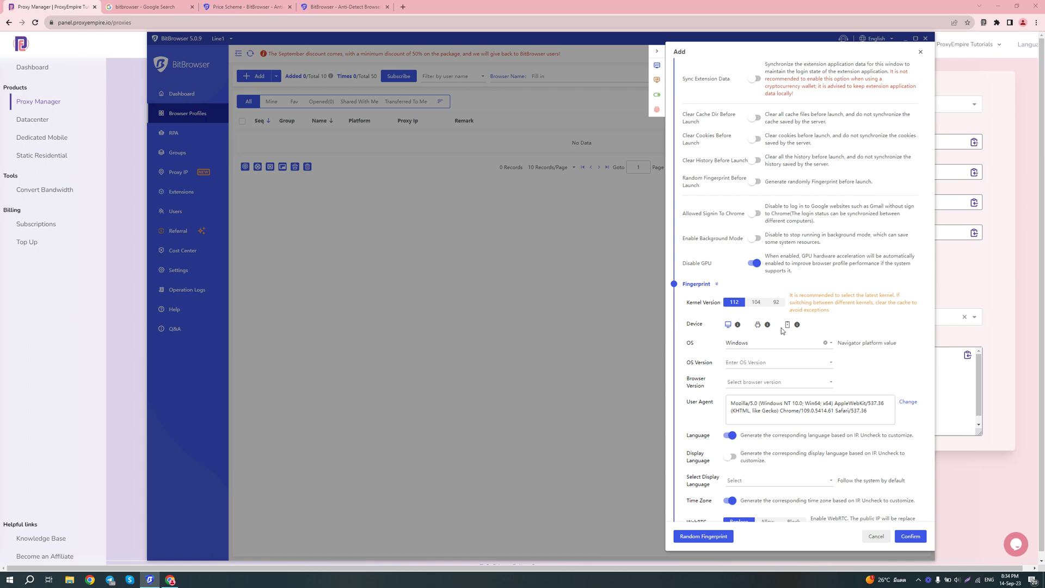
scroll(795, 333, "down", 3)
scroll(807, 337, "down", 10)
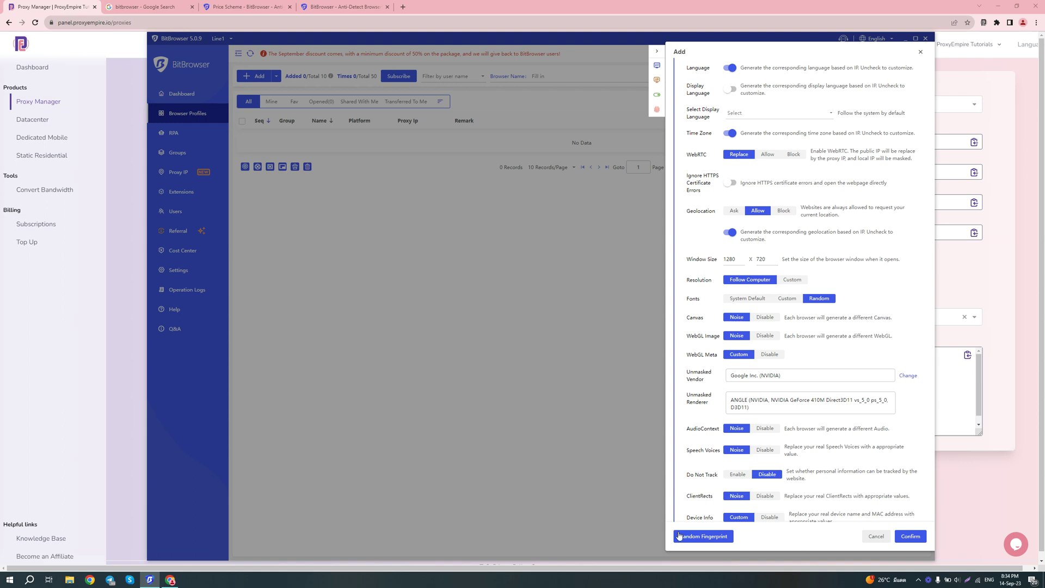
Step: Randomize the fingerprint four times and confirm to save the ProxyEmpire Test profile
left_click(706, 537)
left_click(706, 536)
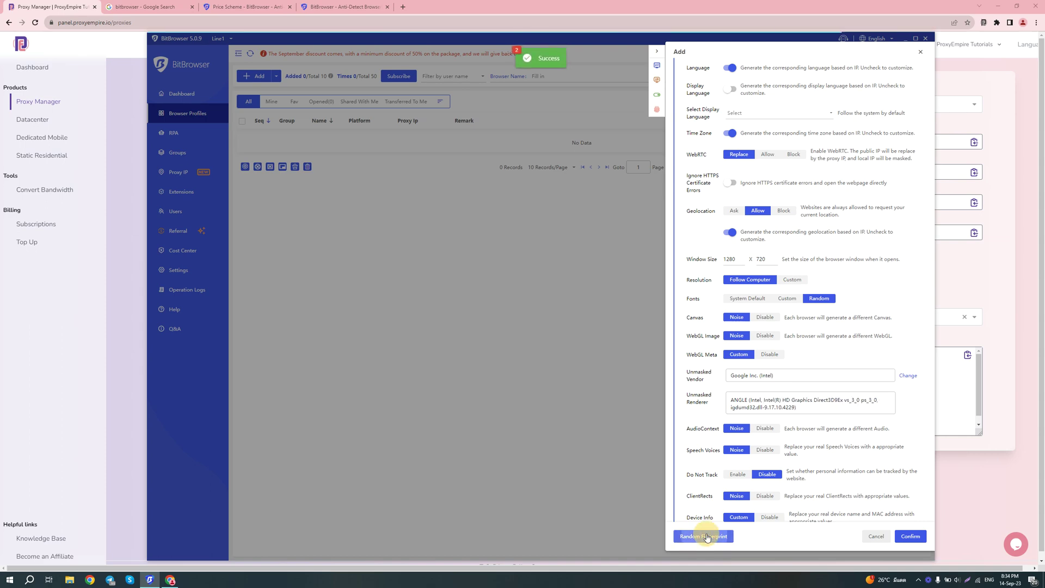
left_click(707, 537)
left_click(707, 536)
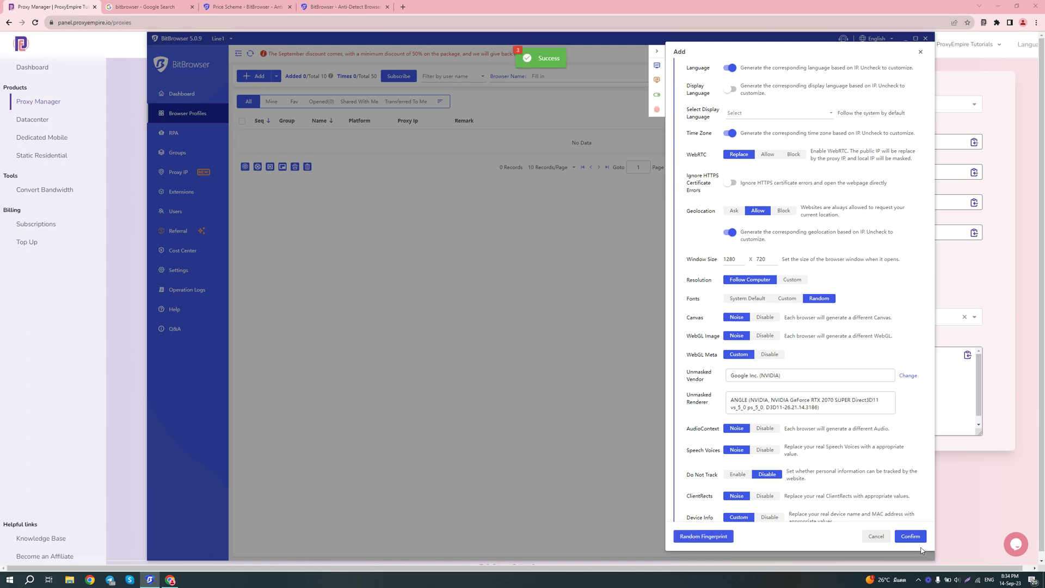
scroll(853, 471, "down", 3)
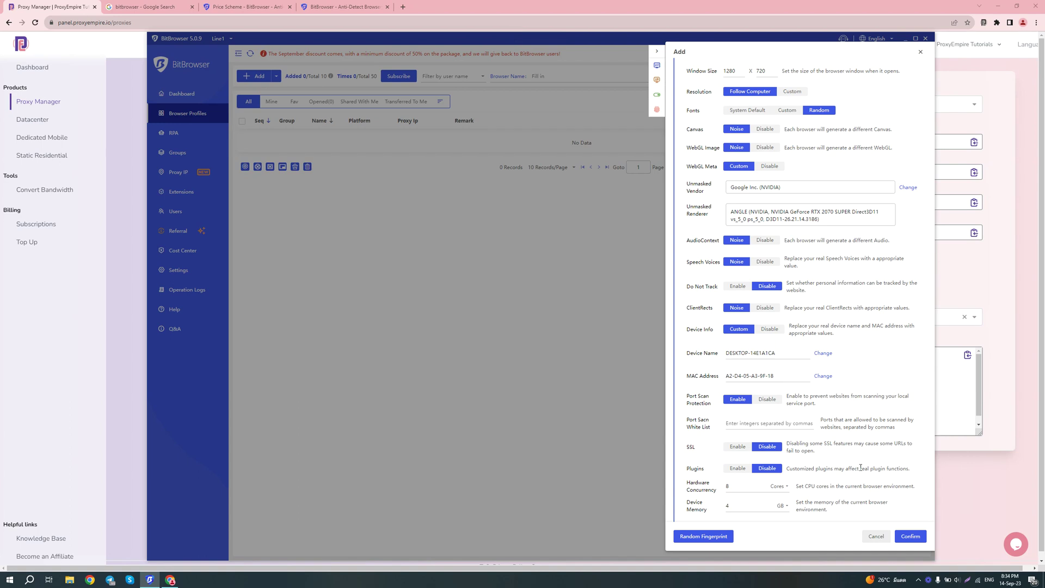
left_click(910, 536)
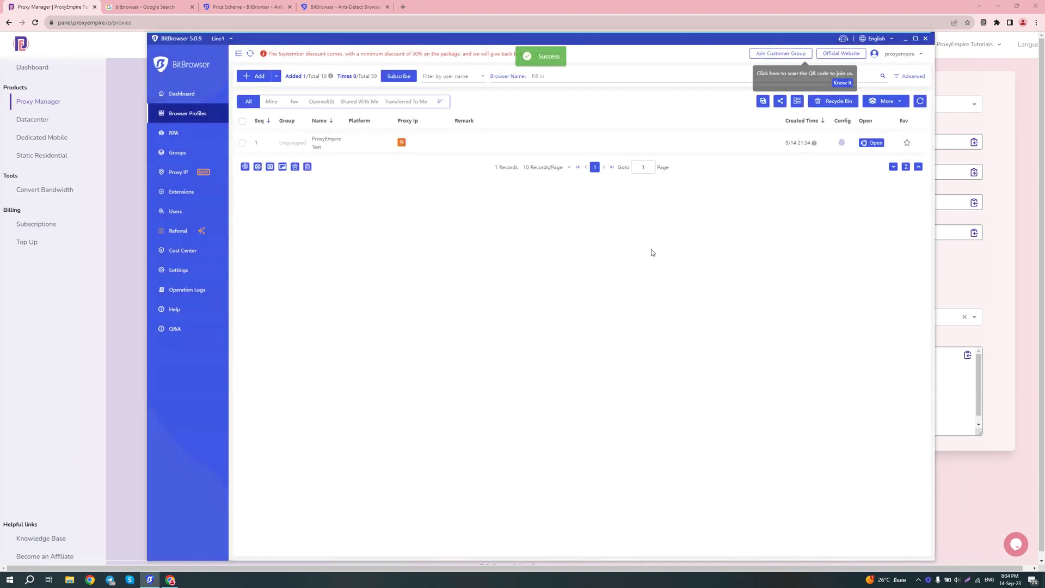
Step: Launch the ProxyEmpire Test profile and load whoer.net to check its IP
left_click(871, 142)
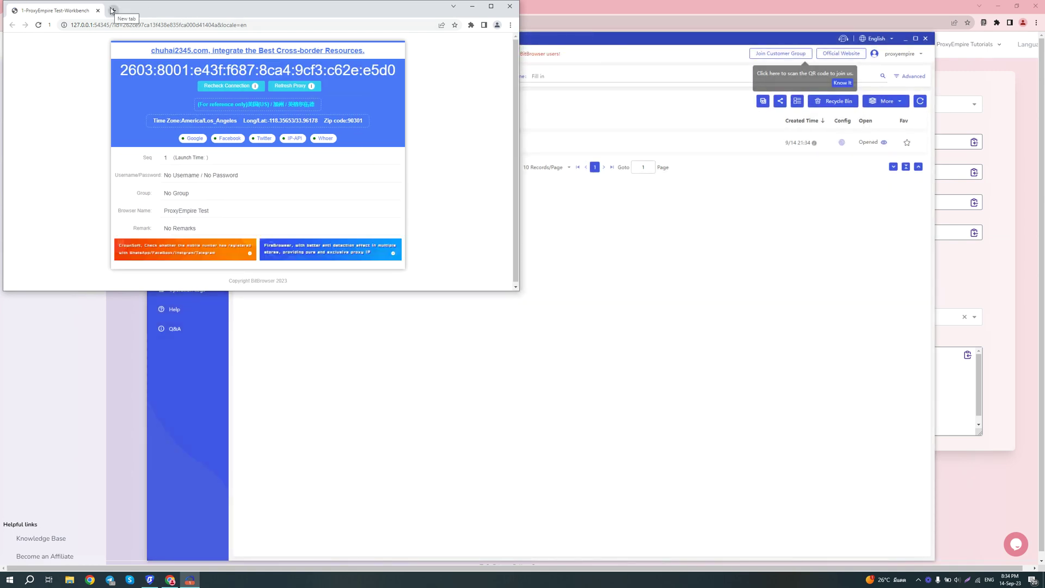
left_click(112, 10)
type("whoer.net")
key("Return")
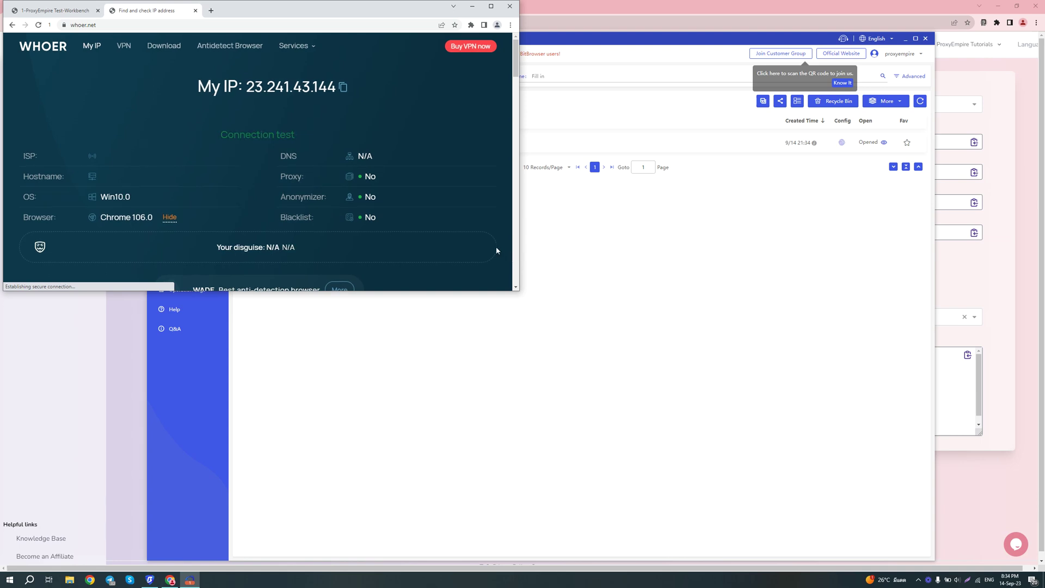
scroll(463, 234, "down", 2)
scroll(504, 258, "up", 2)
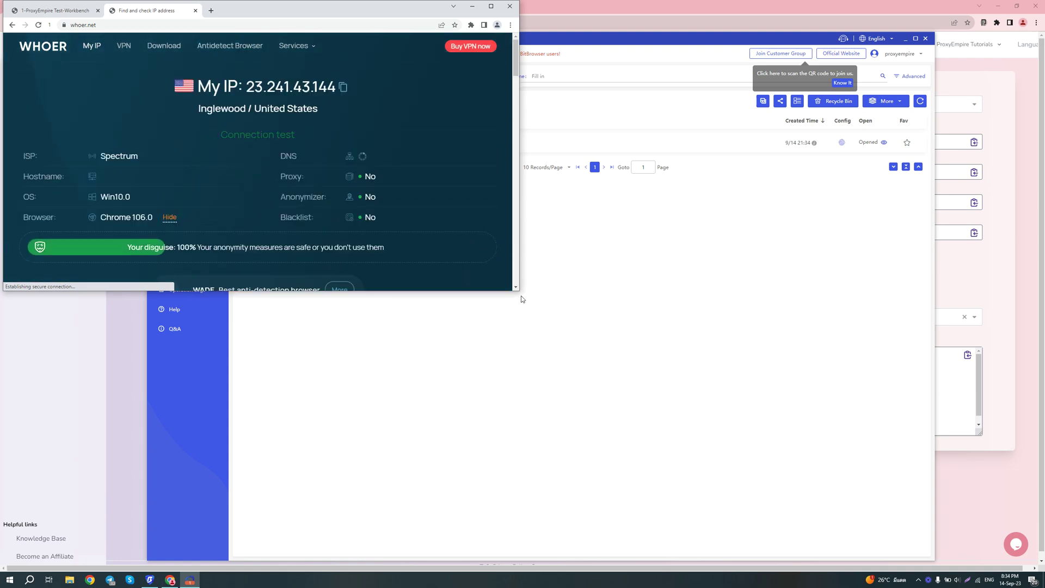
Step: Review the Inglewood, United States result with 100% disguise, then close the profile browser
left_click_drag(519, 290, 729, 466)
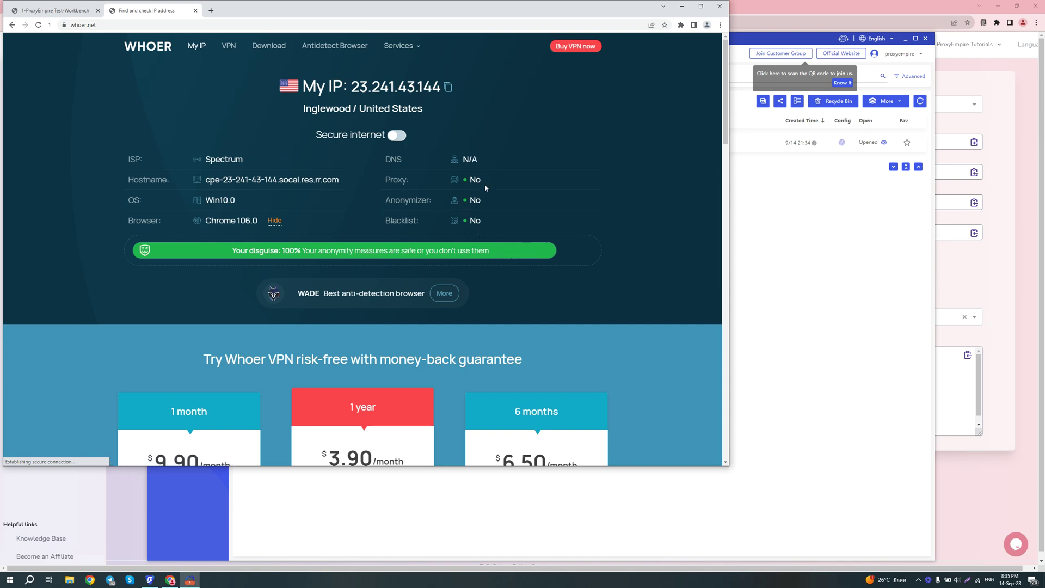
scroll(499, 185, "down", 3)
scroll(500, 186, "down", 4)
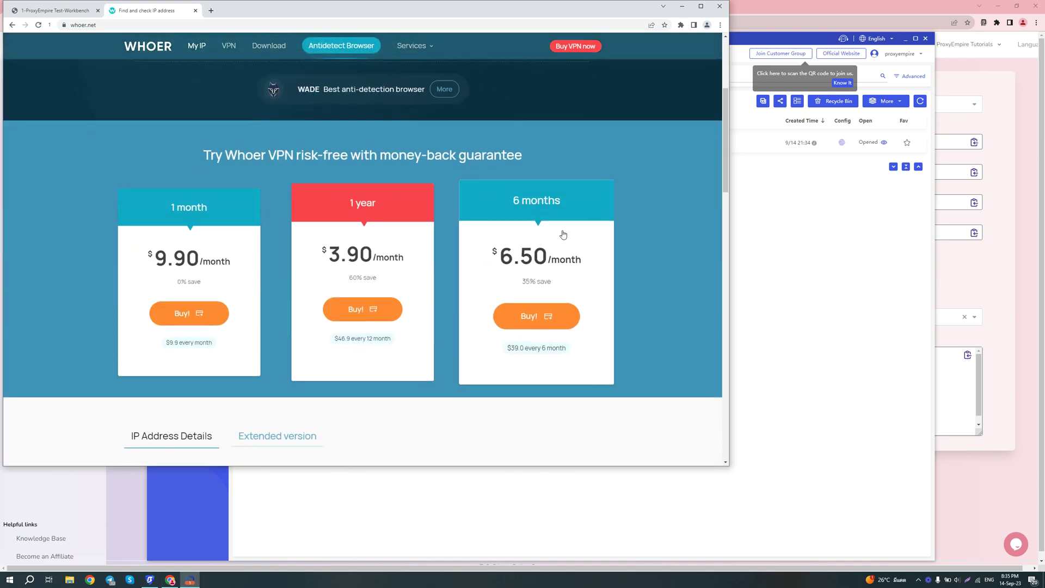
scroll(619, 194, "up", 3)
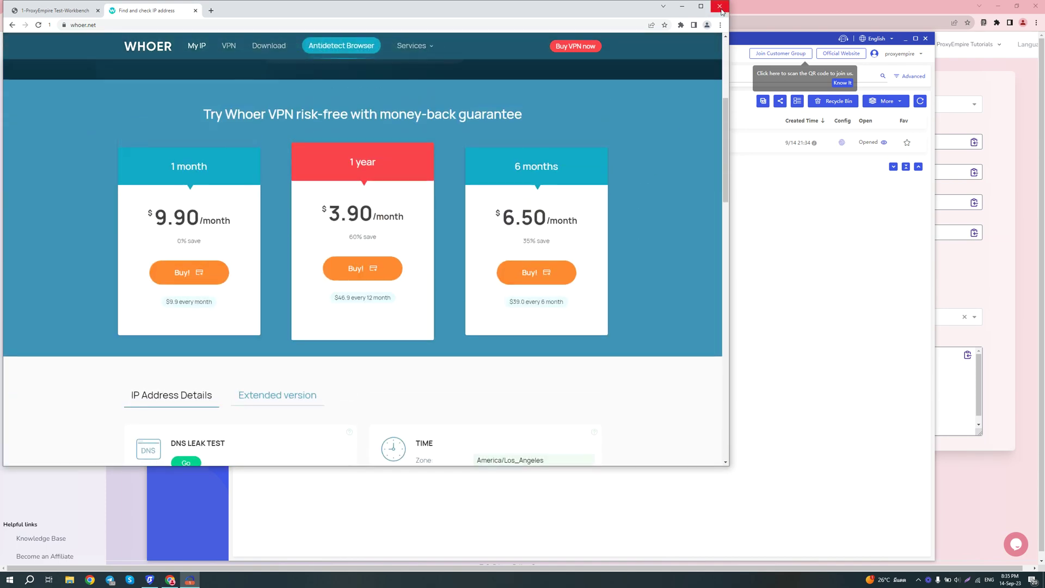
left_click(720, 7)
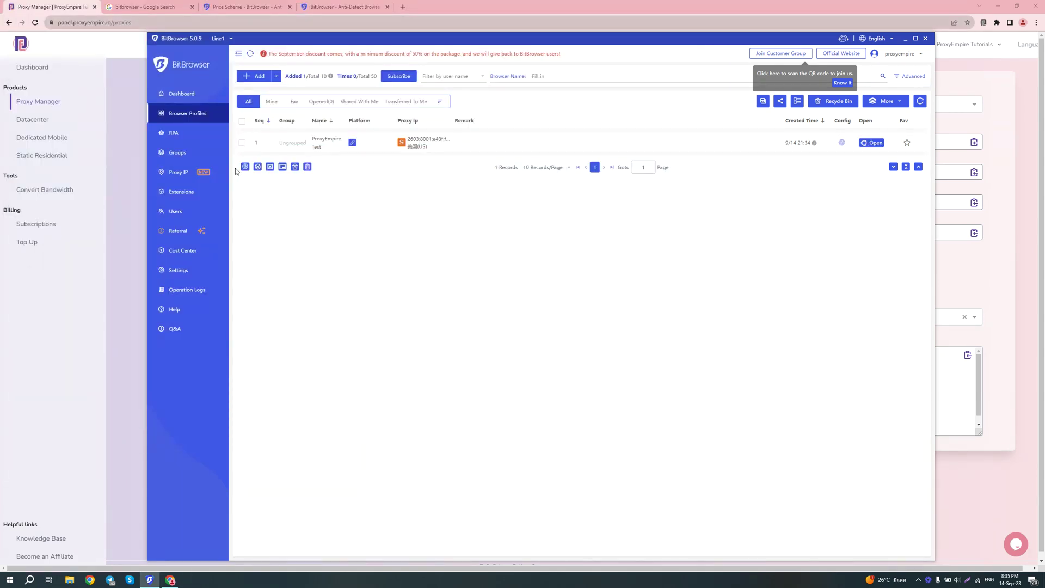
Step: Scroll the Extension Center through the Amazon, Shopee, WhatsApp and E-commerce categories, ending on the RPA page
left_click(197, 190)
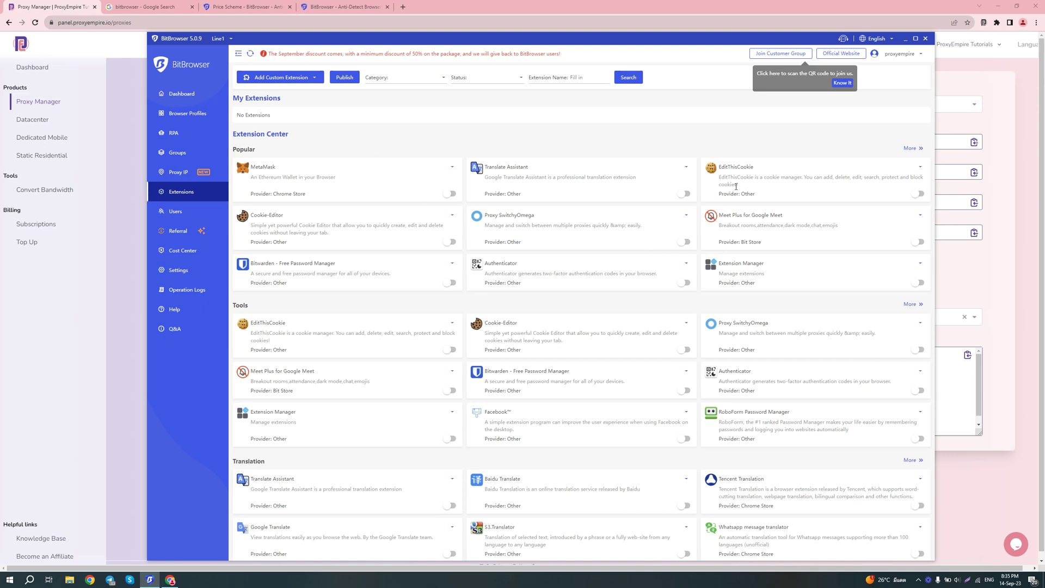
scroll(419, 195, "down", 2)
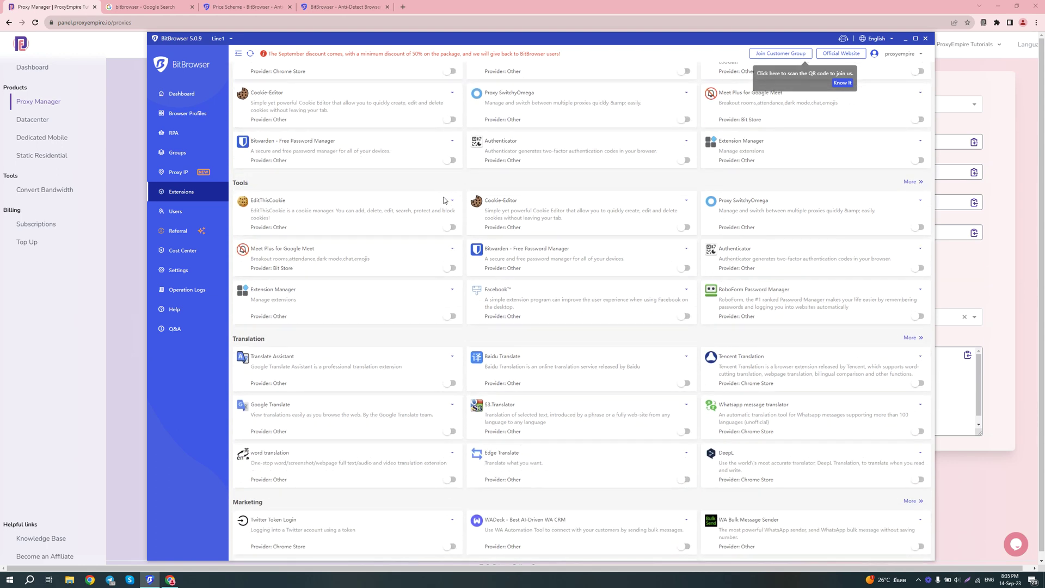
scroll(445, 199, "down", 1)
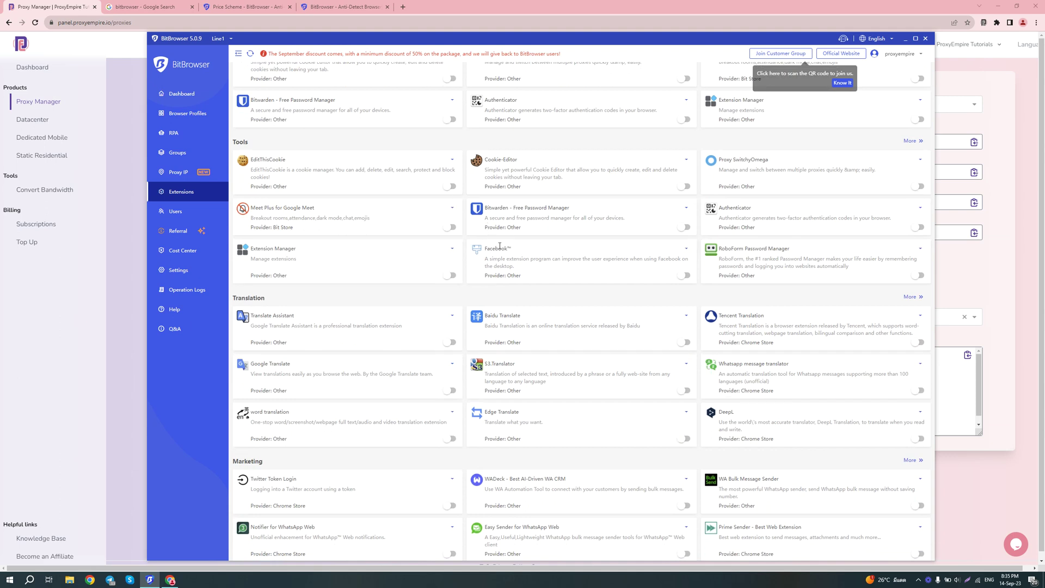
scroll(500, 246, "down", 1)
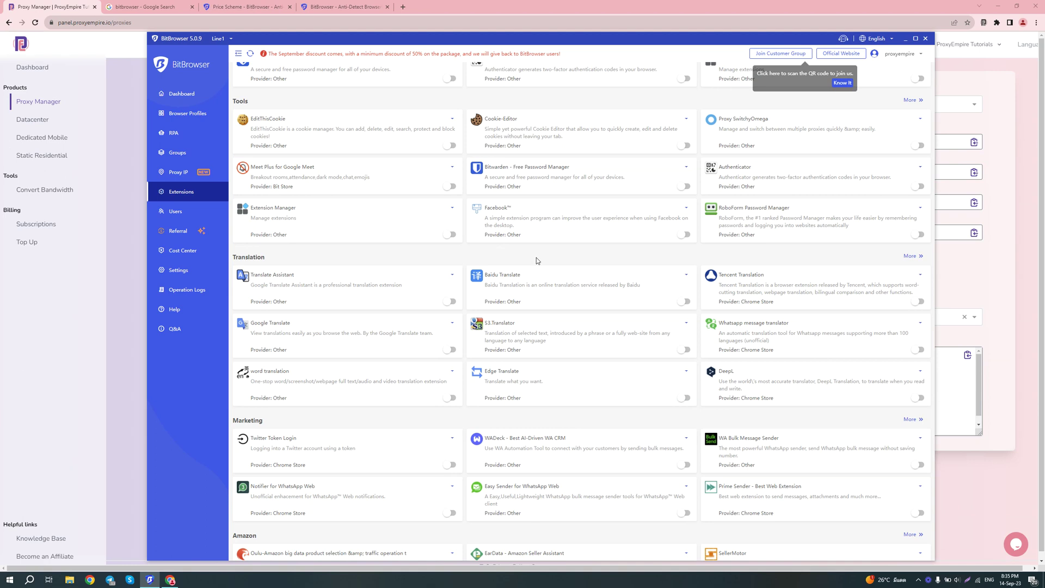
scroll(536, 259, "down", 2)
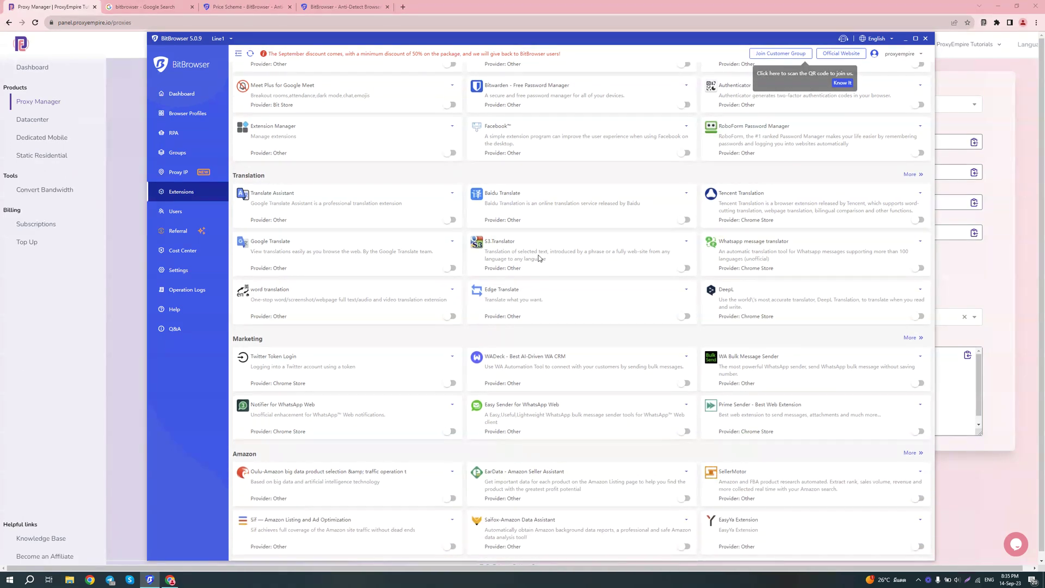
scroll(538, 255, "down", 2)
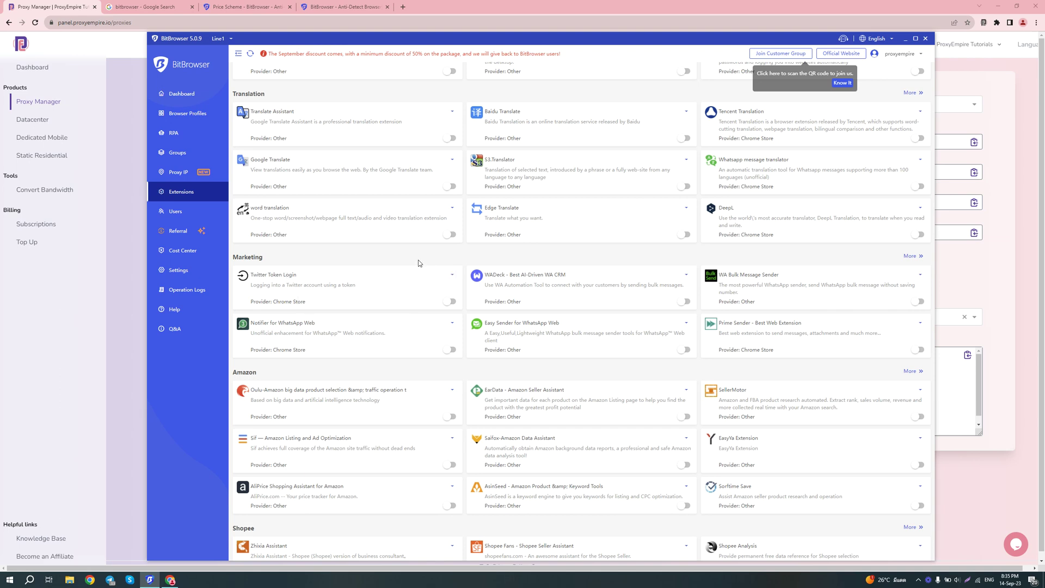
scroll(422, 256, "down", 3)
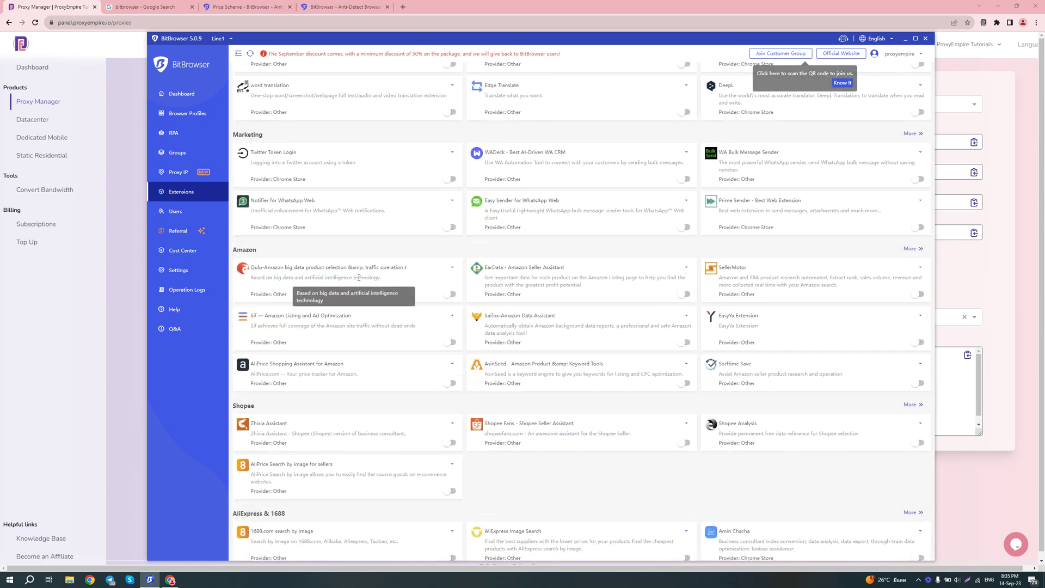
scroll(359, 278, "down", 8)
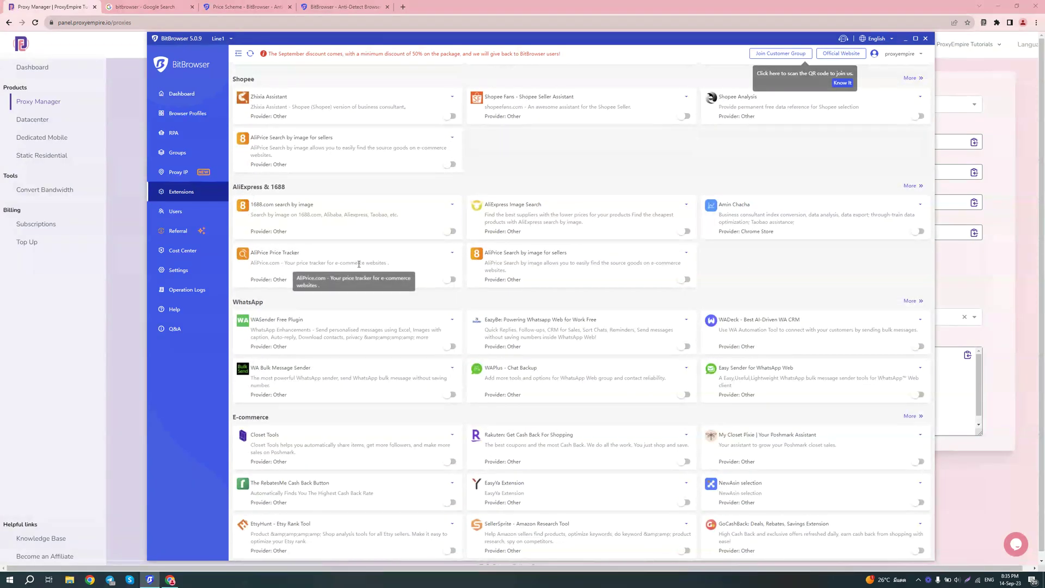
scroll(358, 264, "down", 1)
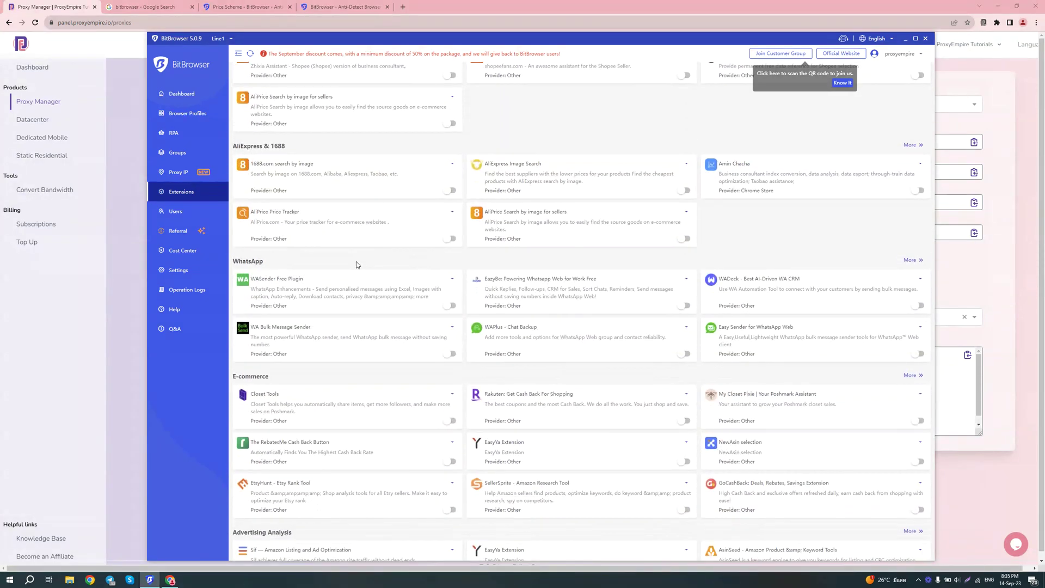
left_click(194, 130)
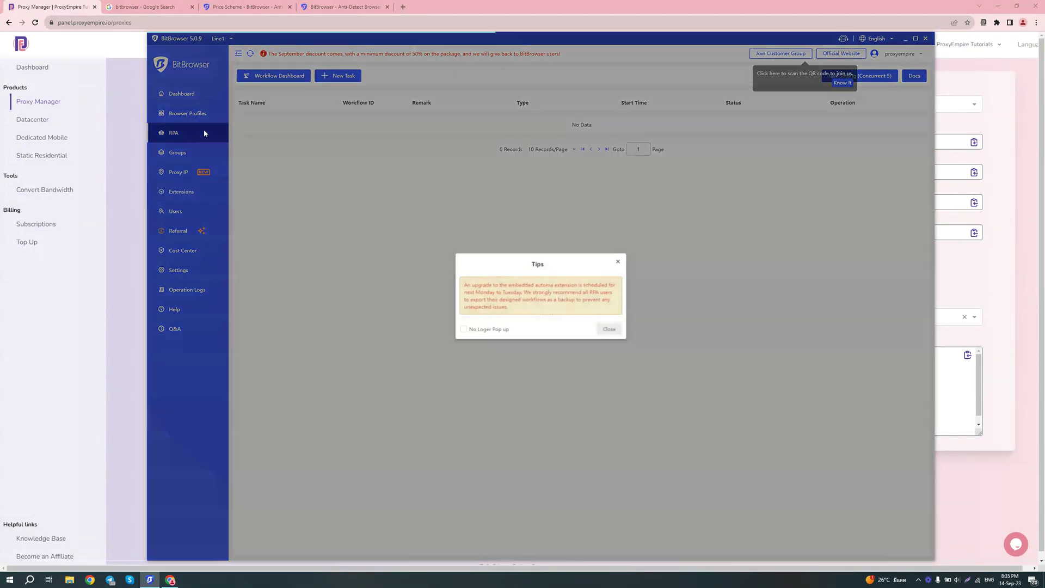
Step: Dismiss the upgrade tip, preview the New Task workflow form, close it unsaved, and return to Dashboard
left_click(611, 329)
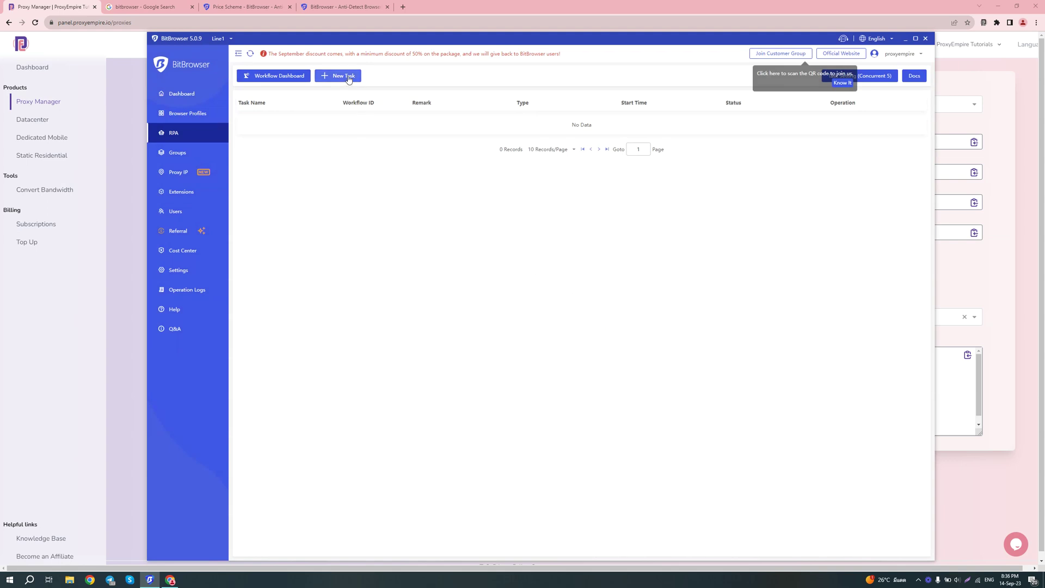
left_click(349, 76)
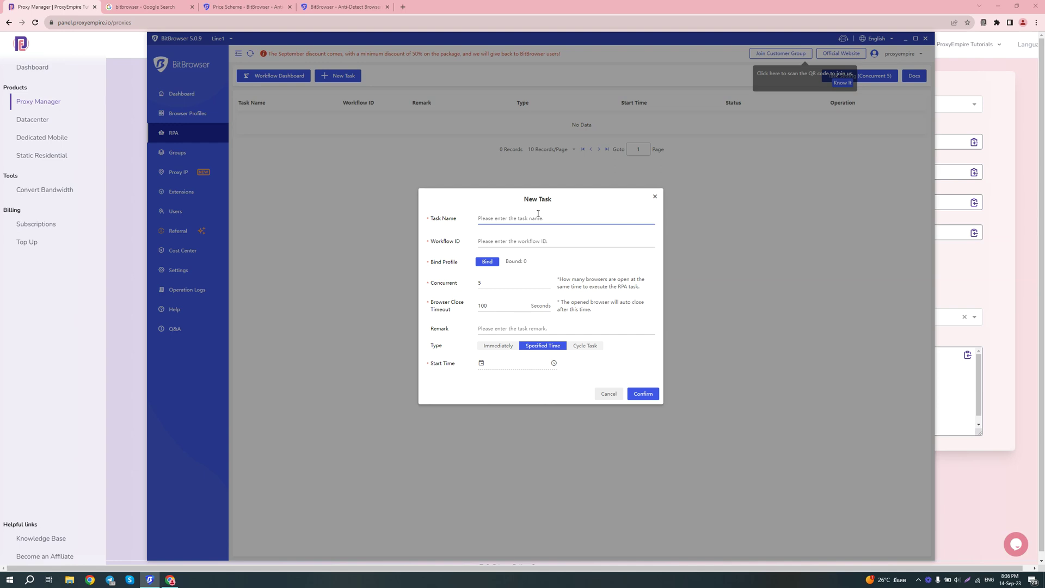
key("Tab")
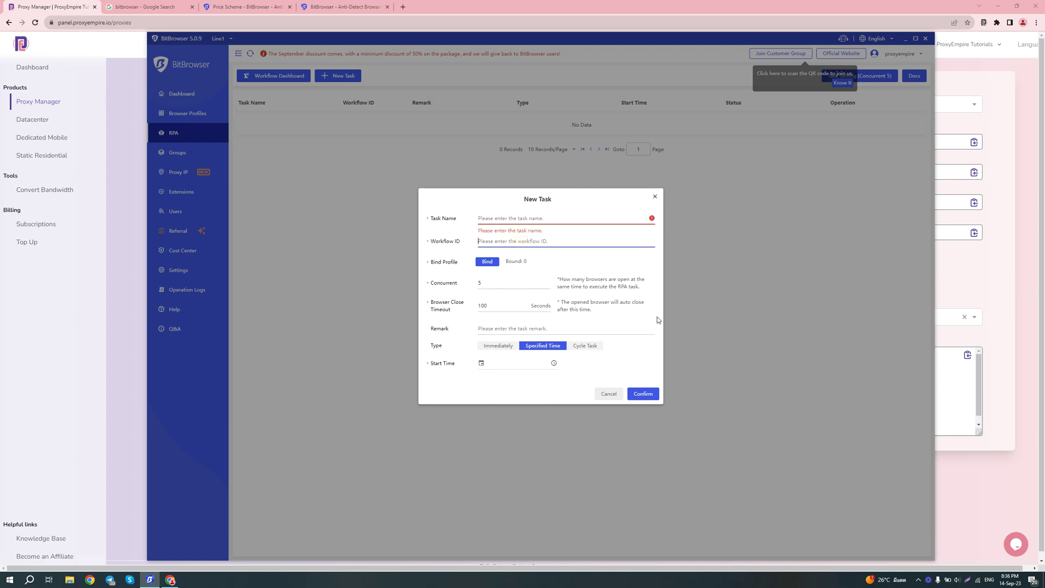
left_click(655, 196)
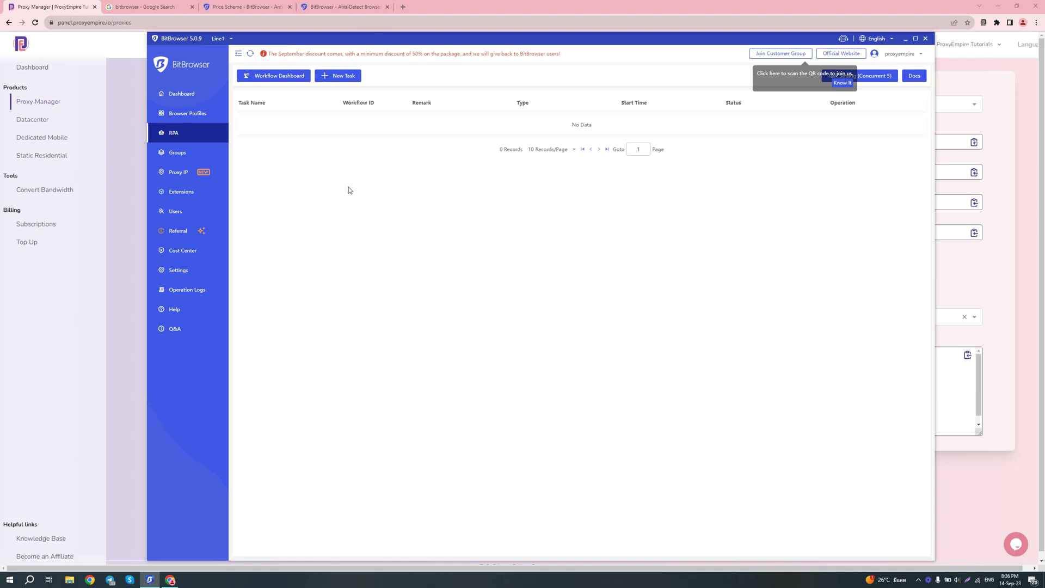
left_click(185, 95)
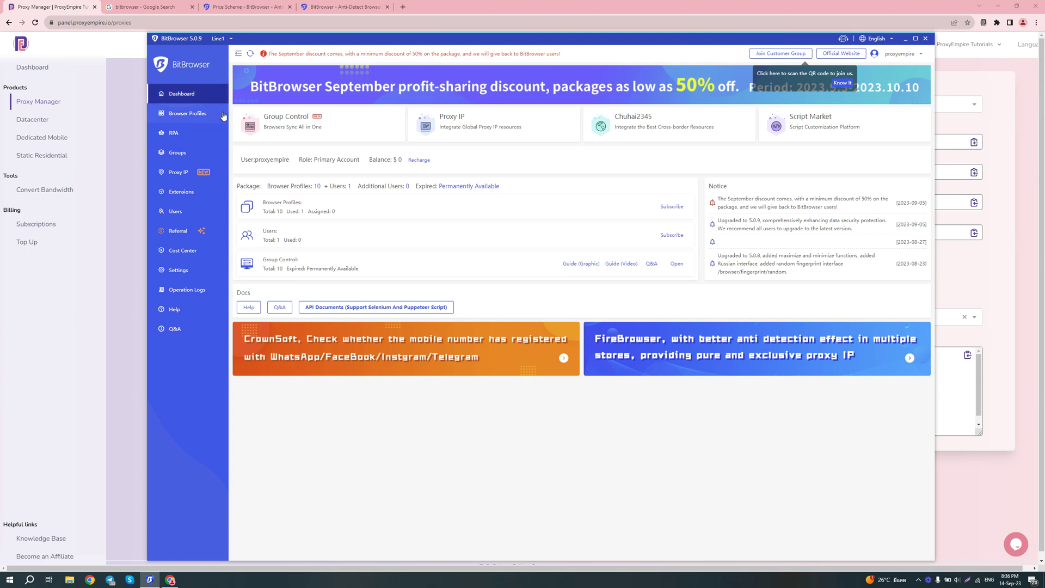